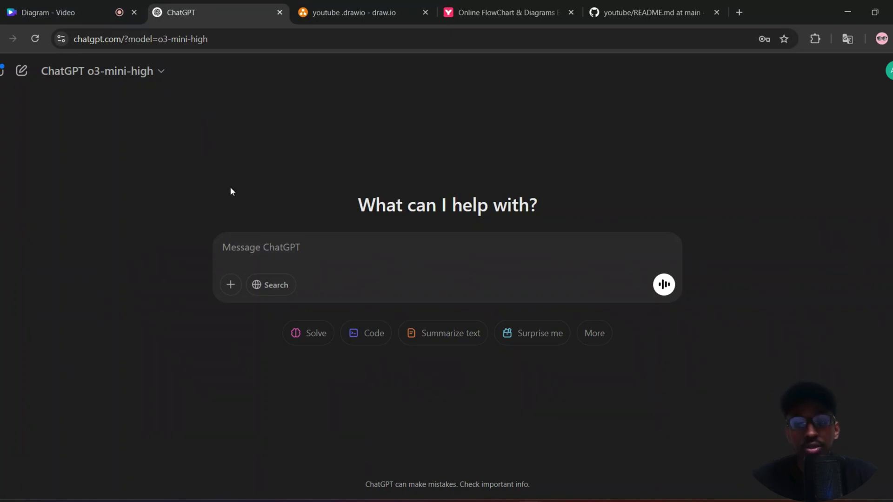
Paste the prepared prompt into ChatGPT and highlight 'University Management System' and 'Mermaid' in it
click(243, 240)
key(ctrl+v)
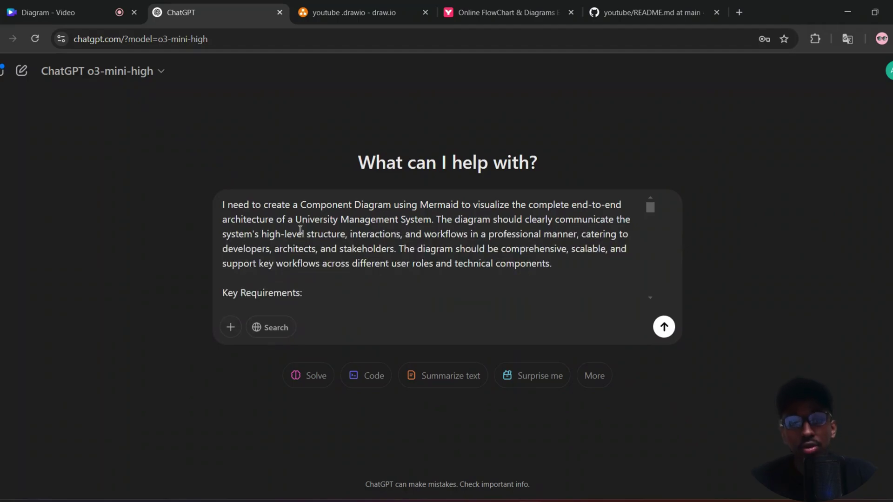
scroll(300, 230, down, 10)
scroll(301, 230, up, 15)
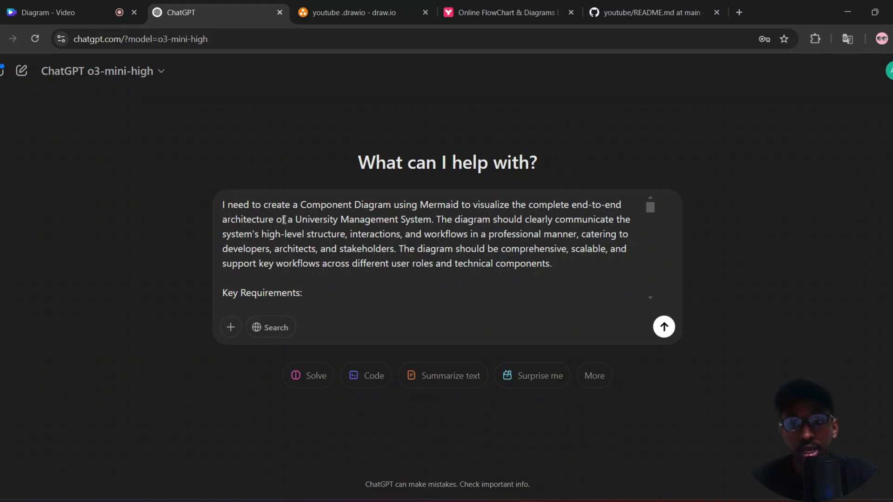
drag(294, 222, 435, 226)
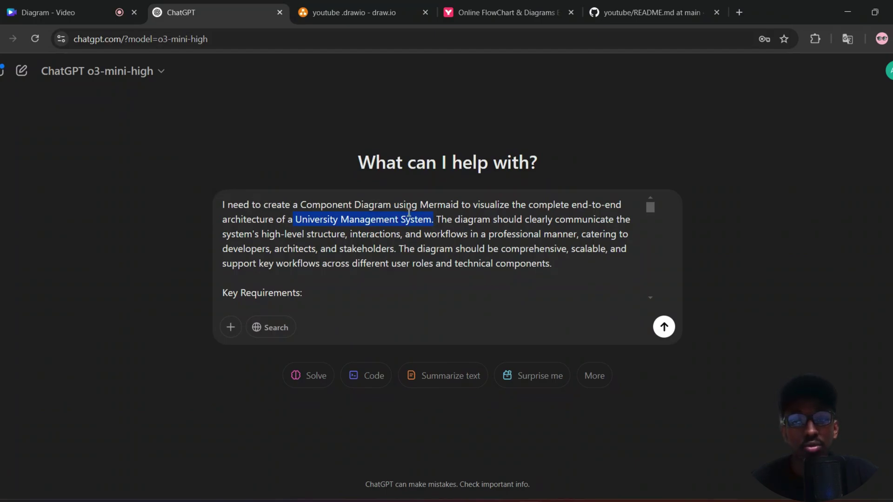
double_click(438, 208)
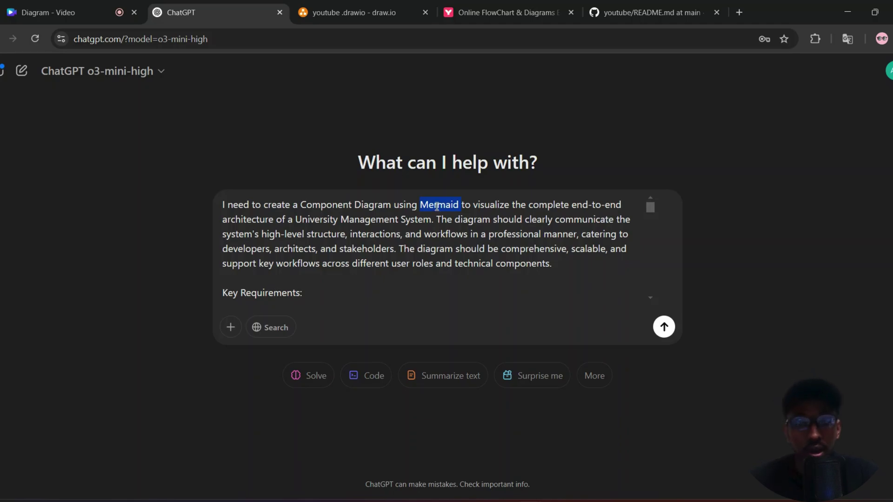
click(433, 206)
drag(418, 205, 460, 207)
click(356, 221)
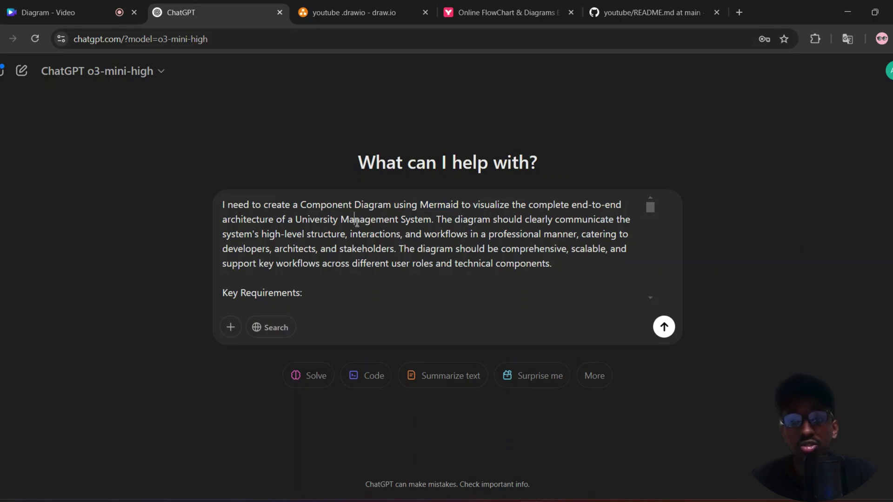
Review the prompt through to its closing layout guidance for Student, Faculty and Admin Staff
scroll(356, 222, down, 2)
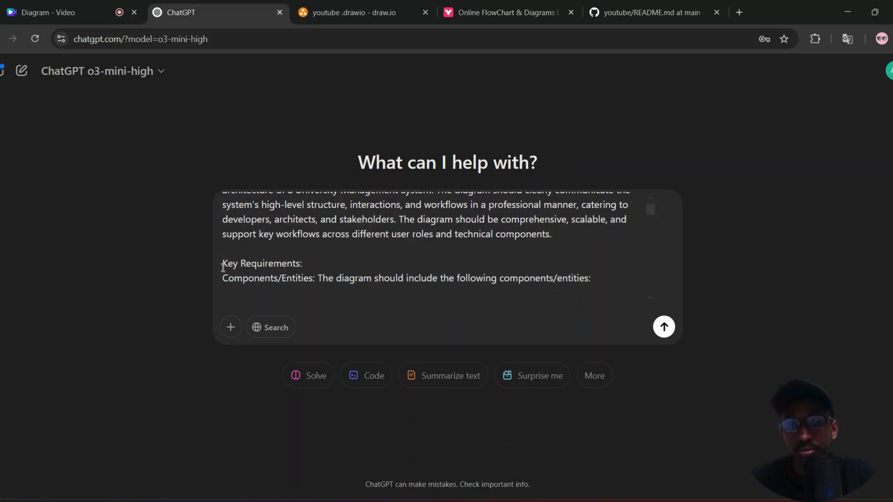
key(ctrl+End)
scroll(242, 273, down, 1)
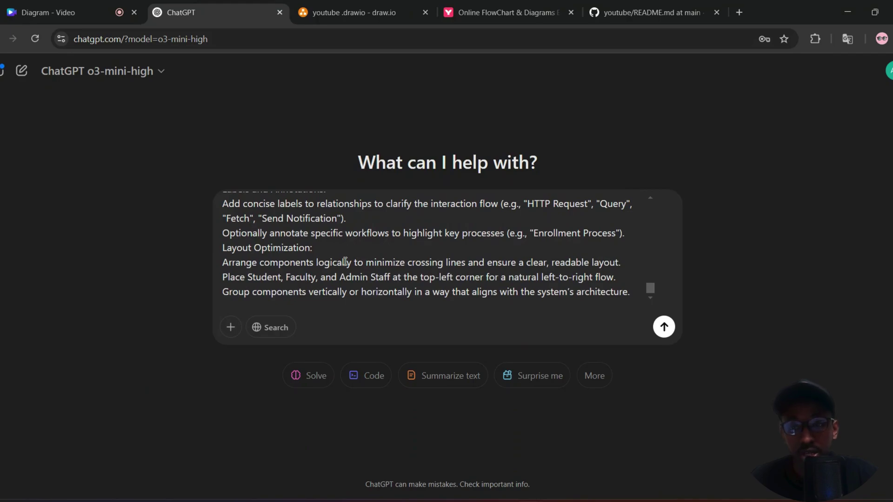
scroll(345, 261, up, 15)
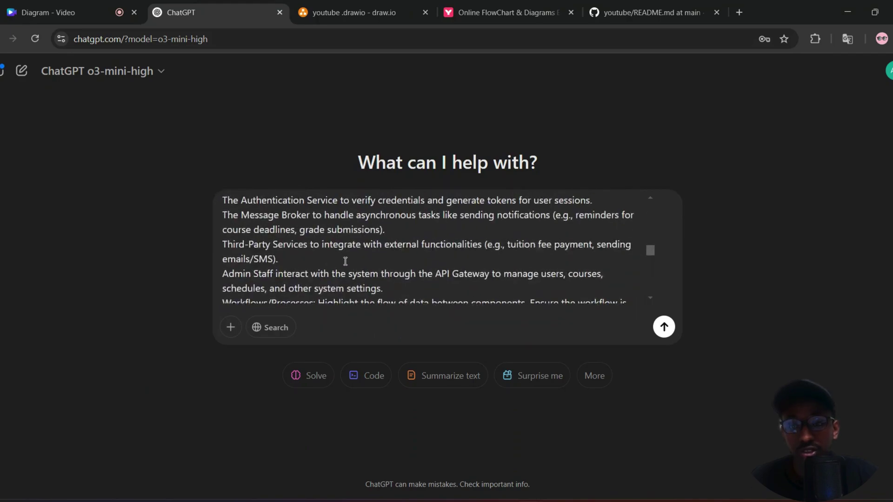
scroll(345, 261, up, 15)
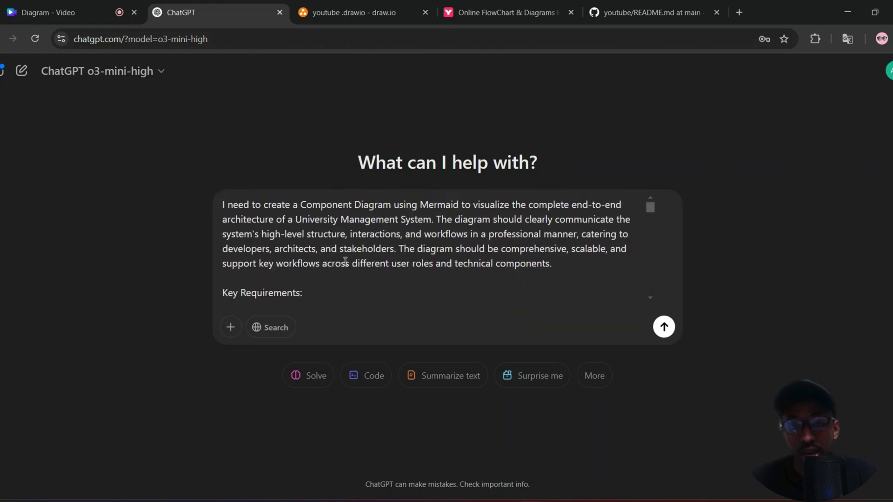
triple_click(345, 262)
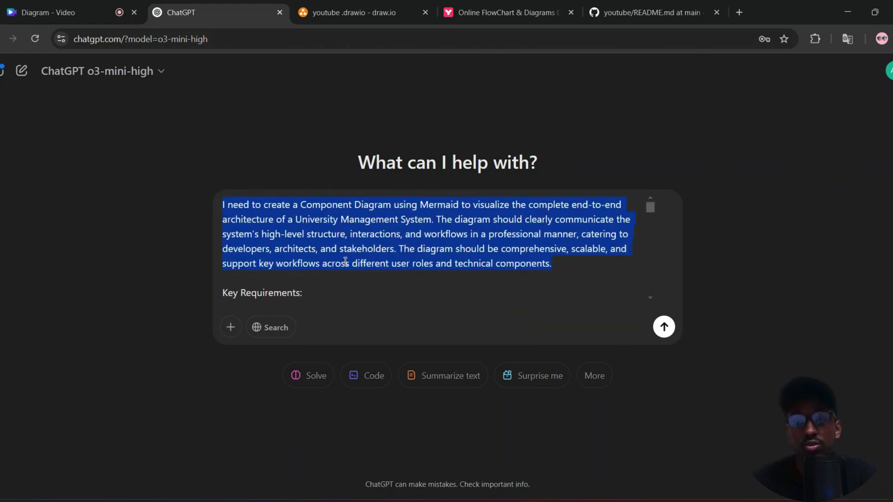
scroll(344, 262, down, 1)
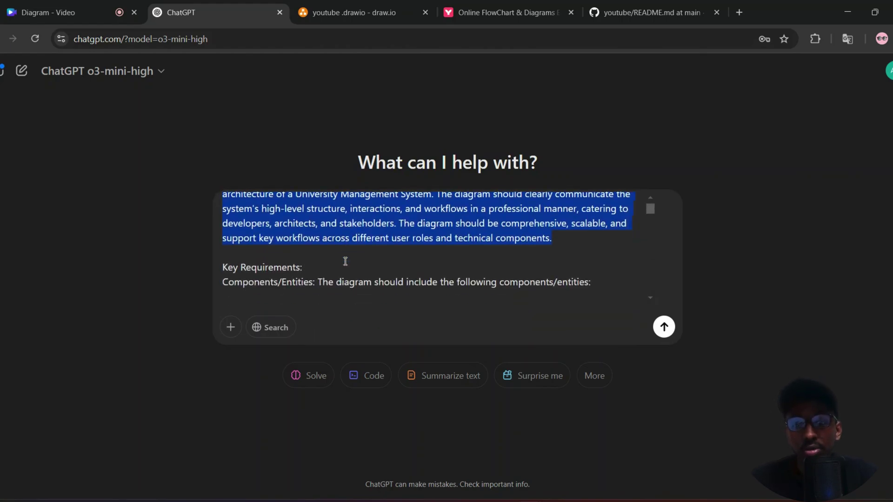
scroll(279, 266, up, 1)
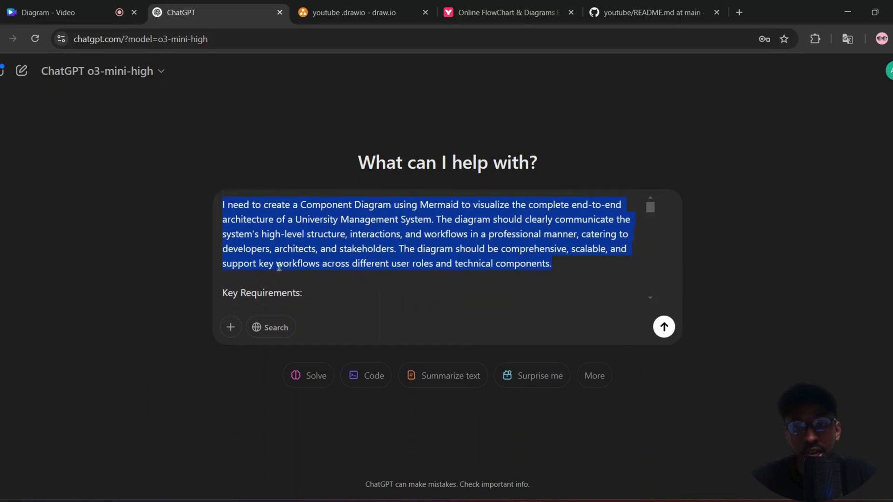
click(438, 205)
double_click(442, 205)
scroll(454, 251, down, 10)
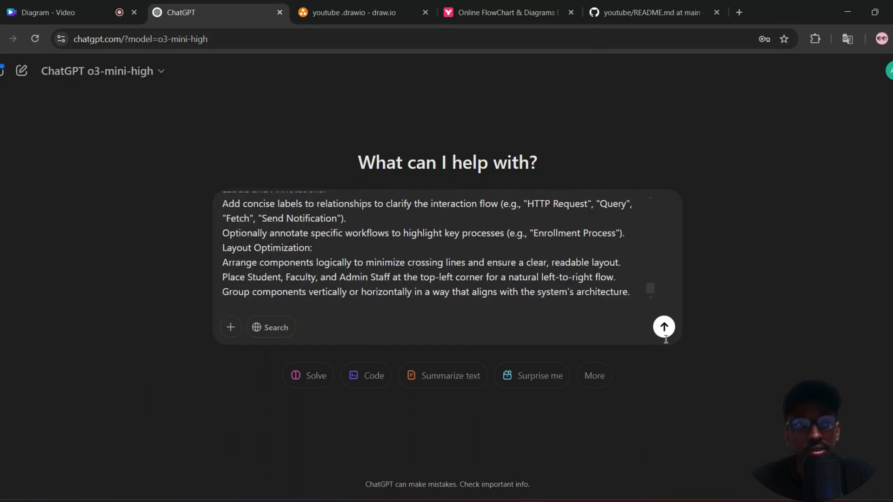
Send the prompt and follow ChatGPT's Mermaid graph TB answer as it streams in
click(663, 327)
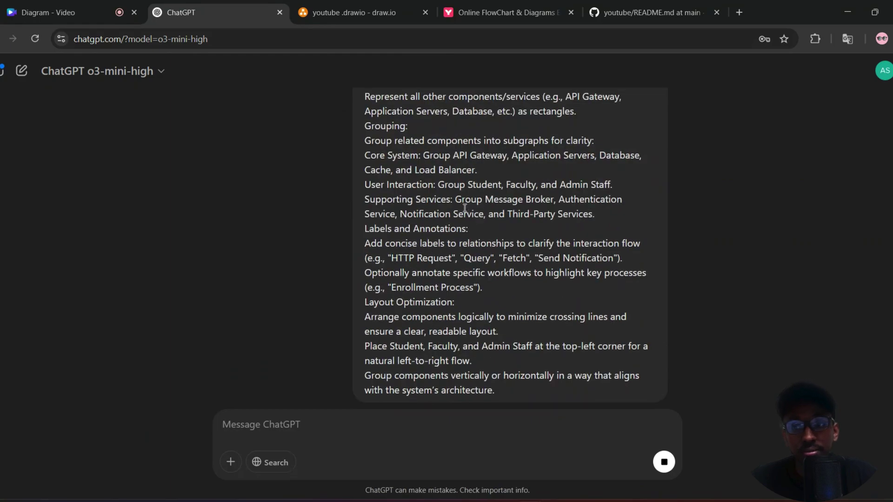
scroll(465, 208, down, 2)
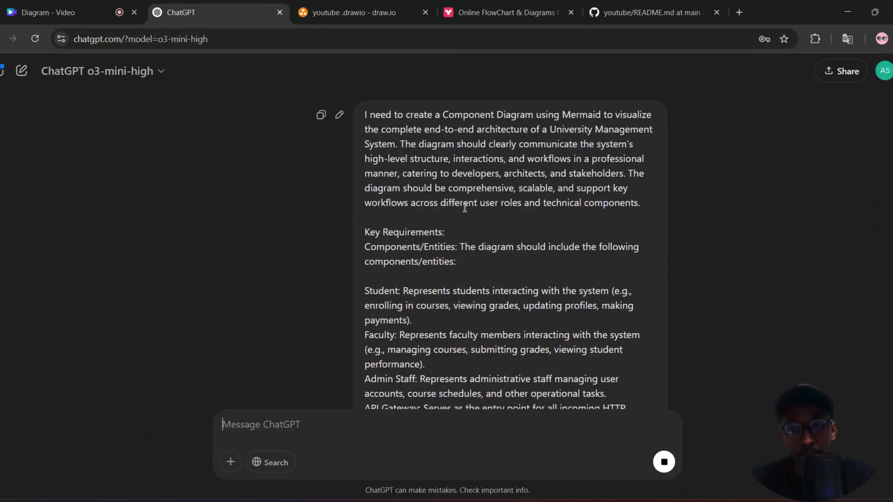
scroll(465, 208, down, 10)
scroll(465, 208, down, 6)
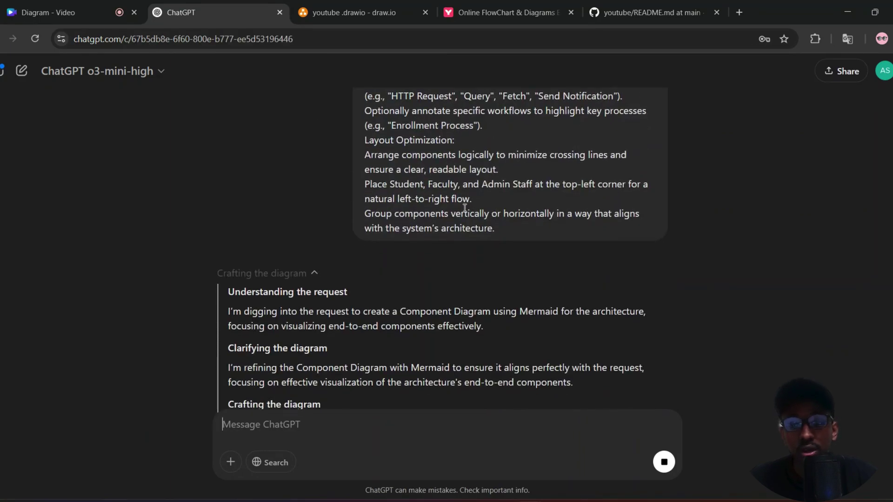
scroll(358, 270, down, 5)
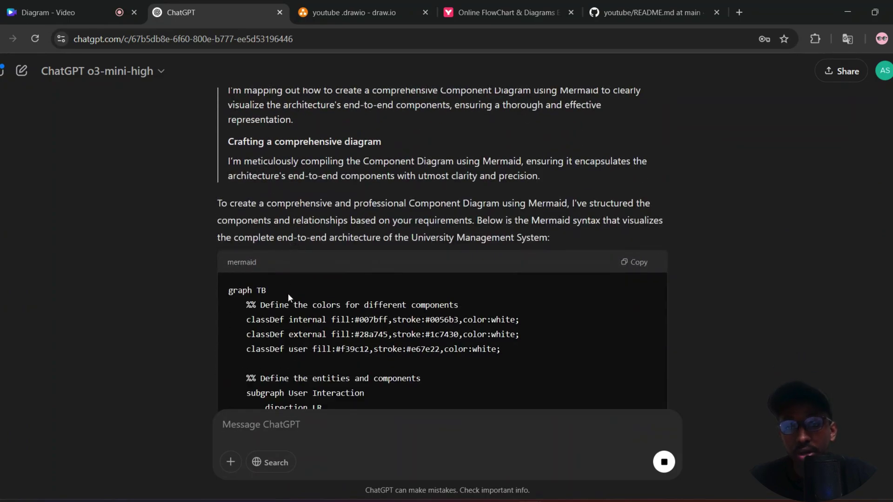
scroll(289, 294, down, 5)
scroll(288, 294, down, 3)
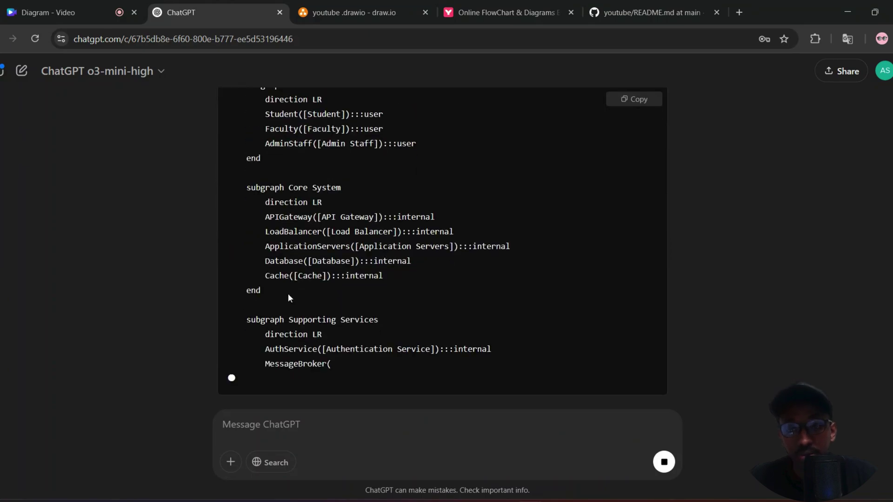
scroll(288, 294, down, 2)
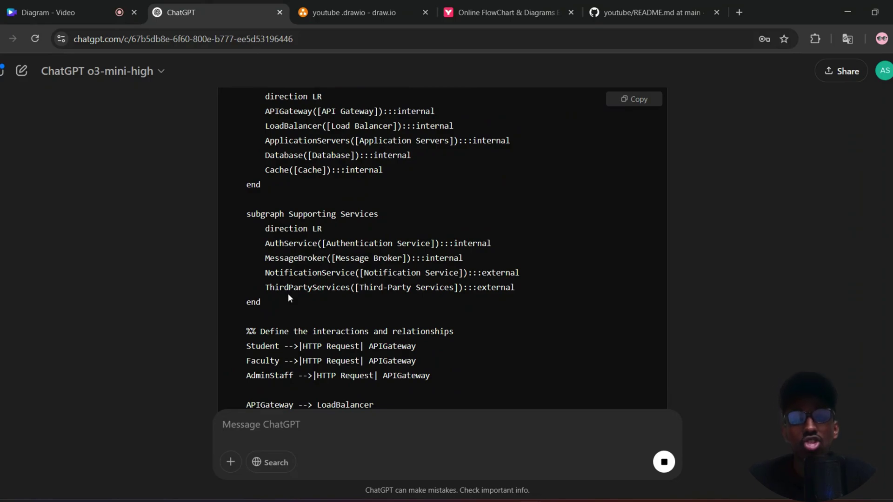
scroll(288, 298, down, 4)
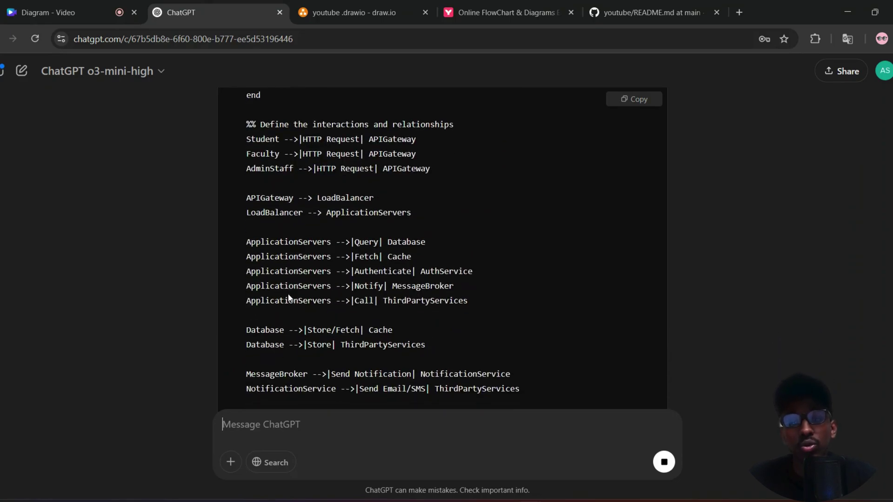
scroll(289, 298, down, 8)
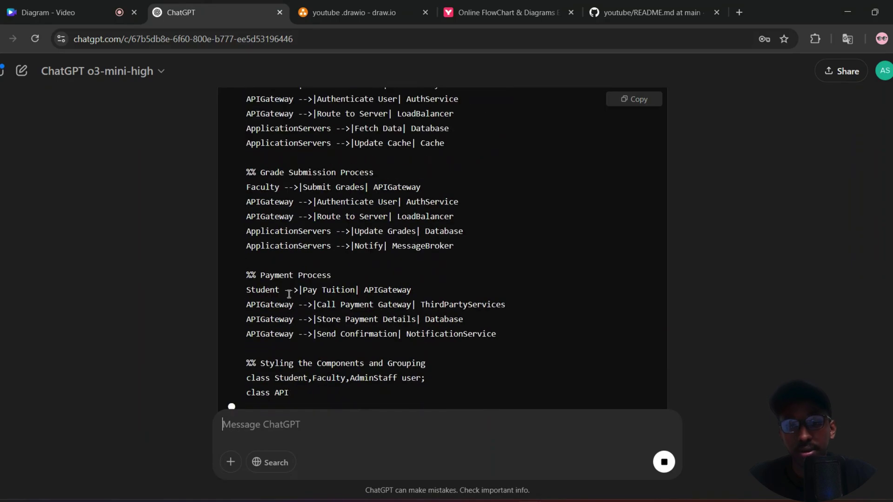
scroll(288, 296, down, 1)
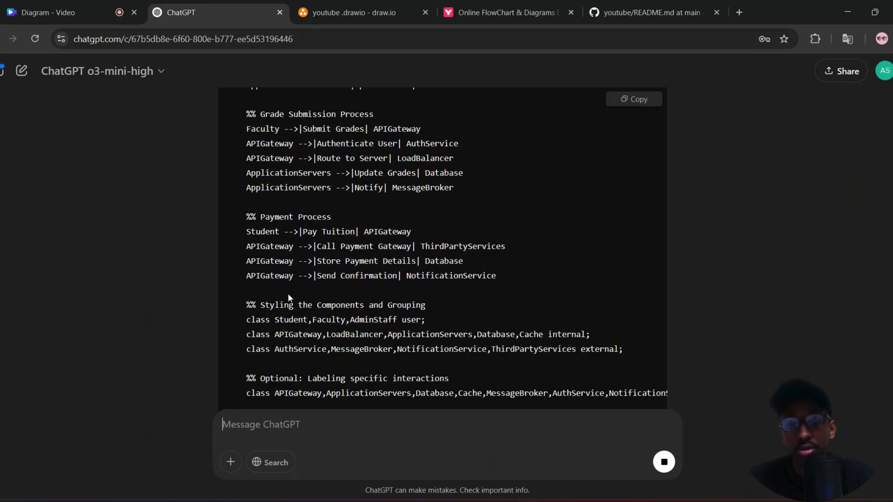
scroll(289, 296, down, 2)
scroll(288, 298, down, 1)
Copy the generated Mermaid code block
scroll(289, 298, up, 1)
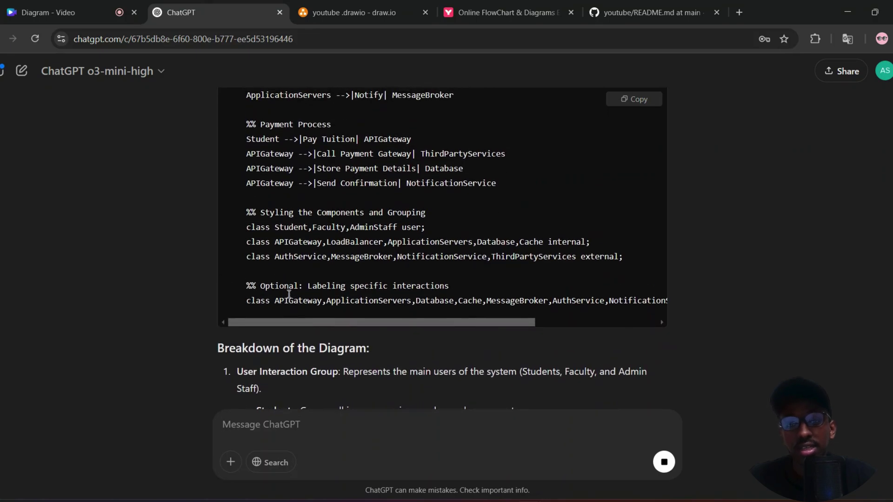
scroll(289, 298, up, 1)
click(627, 102)
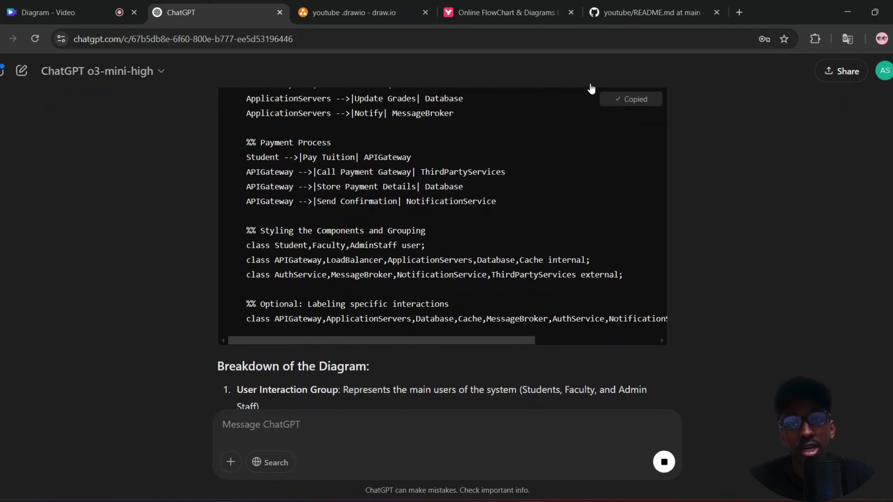
In Mermaid Live Editor, highlight the mermaid.live address
click(460, 16)
click(122, 40)
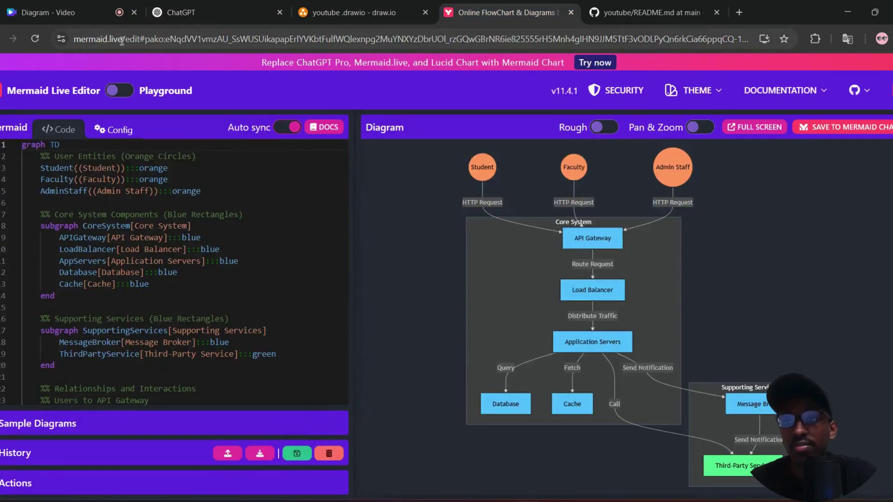
drag(122, 40, 60, 37)
Replace the editor's old code with the copied University Management System code
click(166, 226)
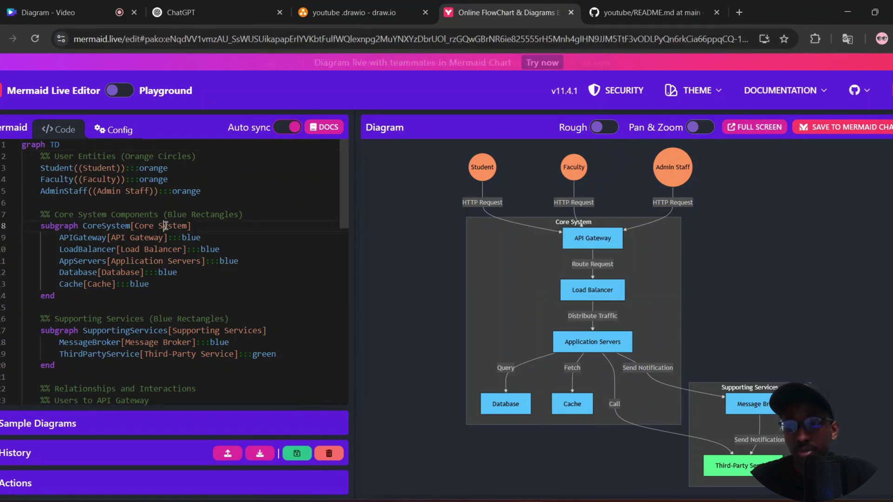
key(ctrl+a)
key(BackSpace)
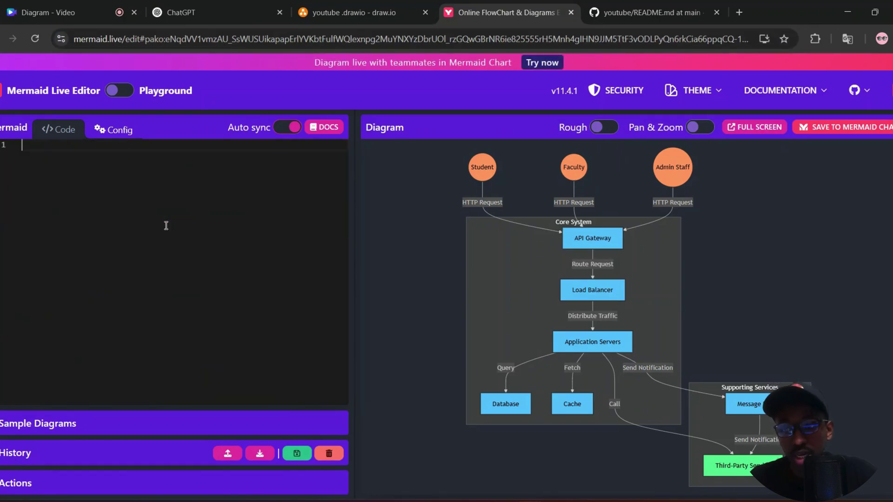
key(ctrl+v)
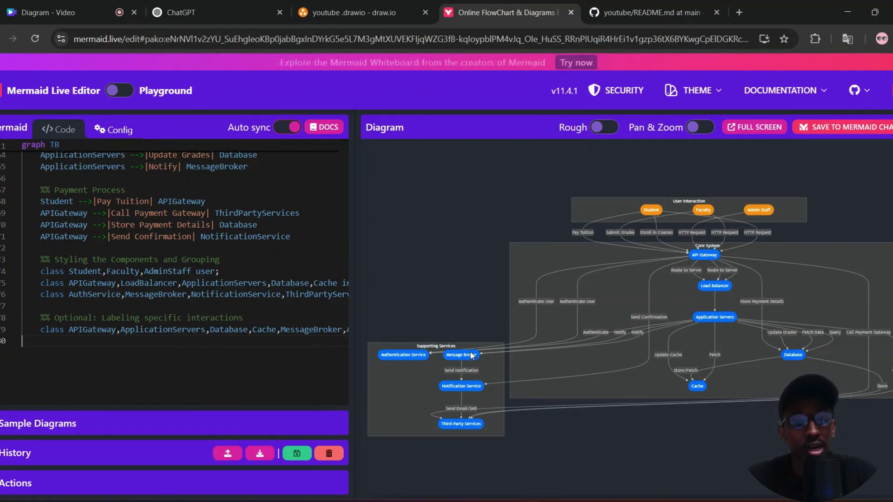
click(351, 5)
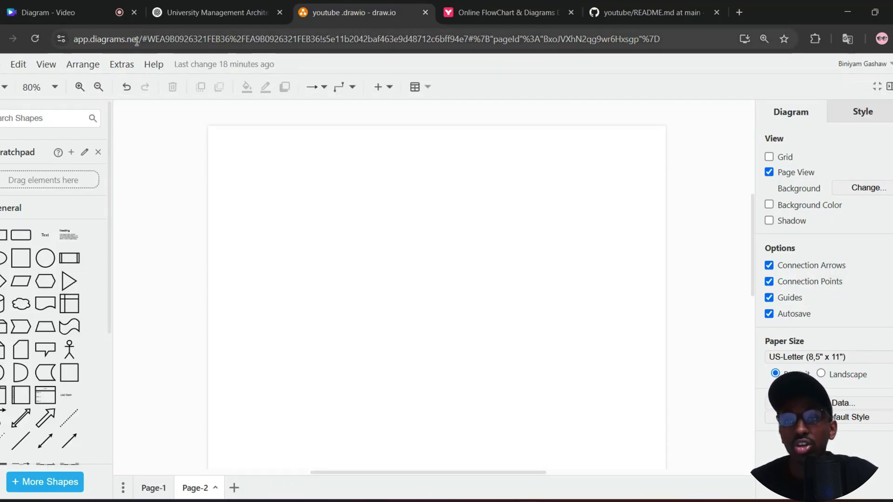
Open draw.io's Advanced > Mermaid dialog and paste the University Management System code over the sample
drag(141, 39, 74, 39)
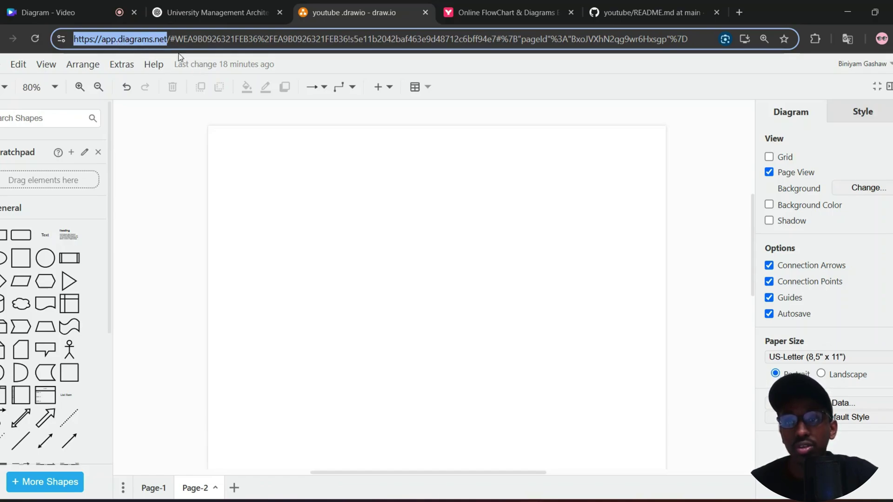
click(379, 93)
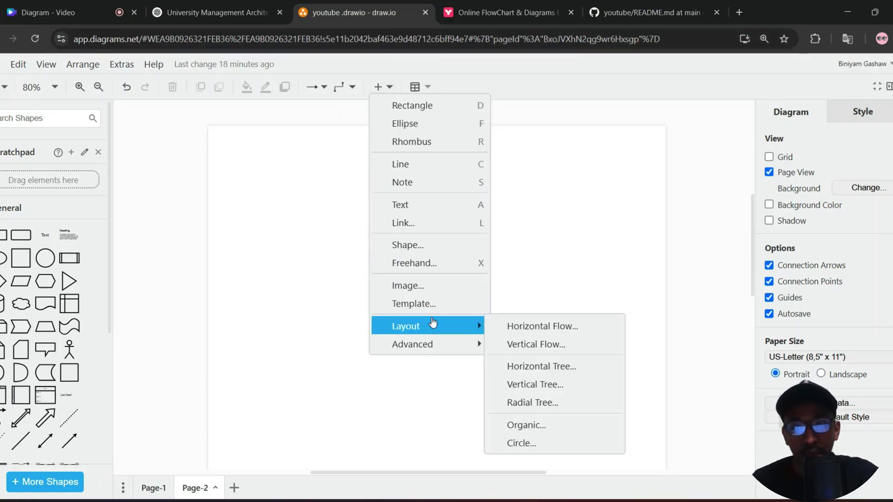
mouse_move(435, 344)
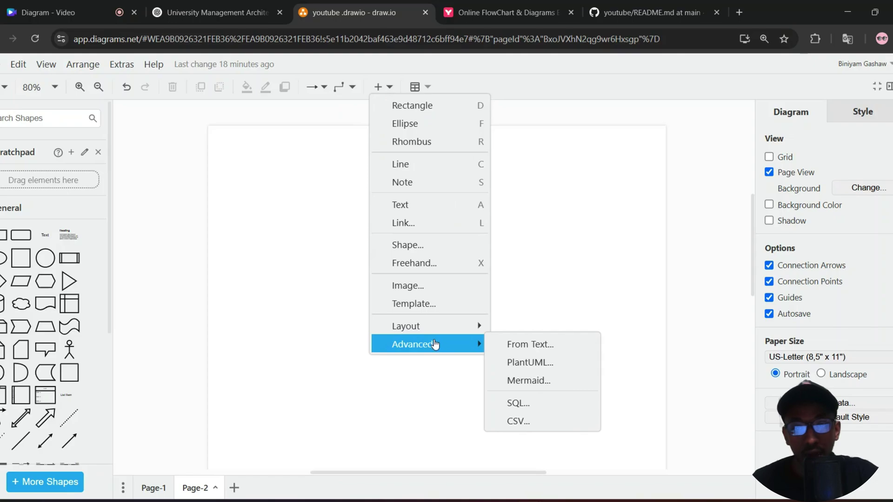
click(519, 381)
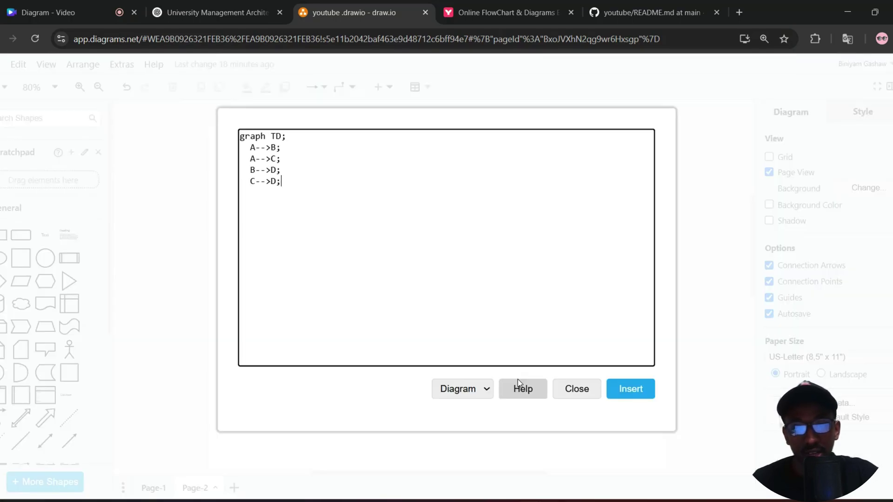
key(ctrl+a)
key(ctrl+v)
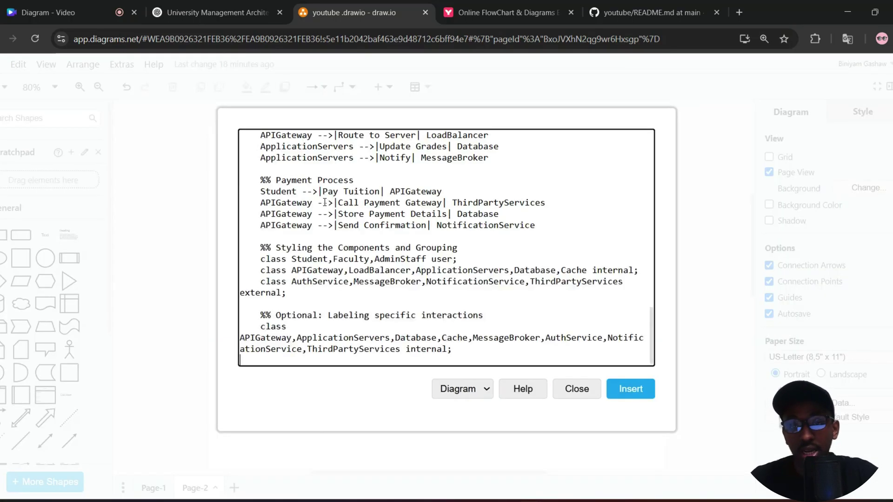
Insert the Mermaid diagram onto Page-2 and pan around its users, core system and services groups
click(633, 393)
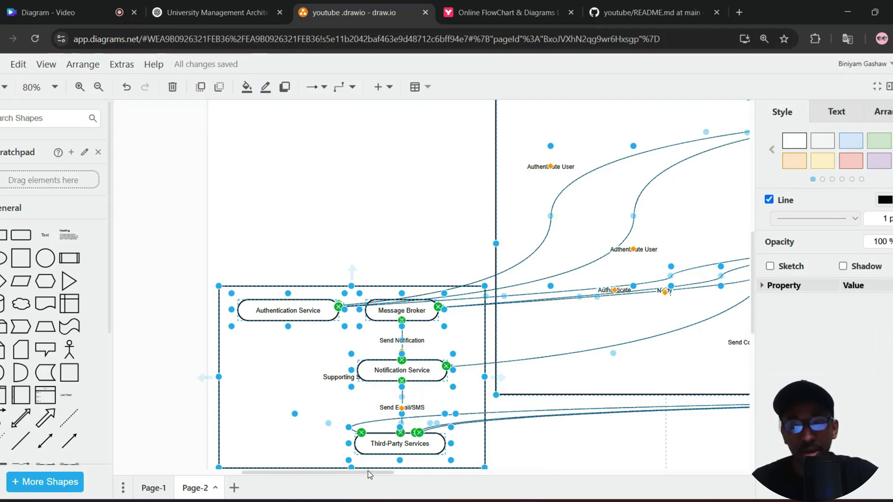
scroll(377, 473, down, 2)
click(504, 425)
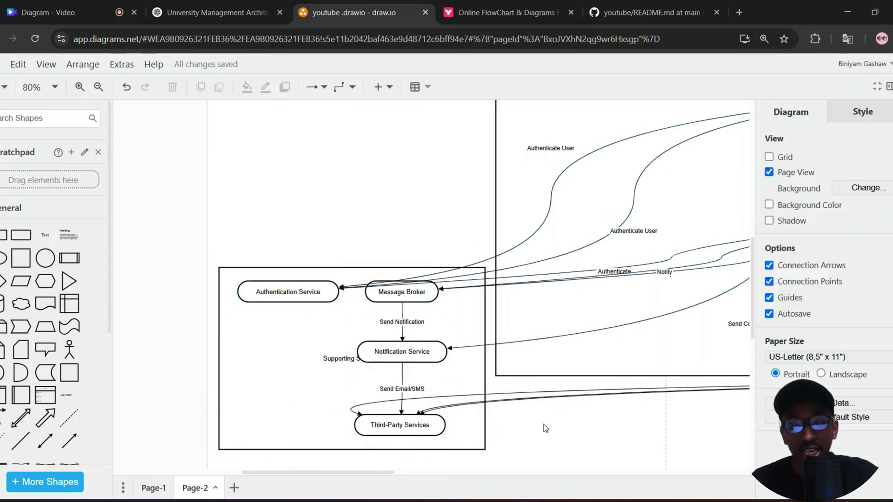
scroll(562, 425, right, 4)
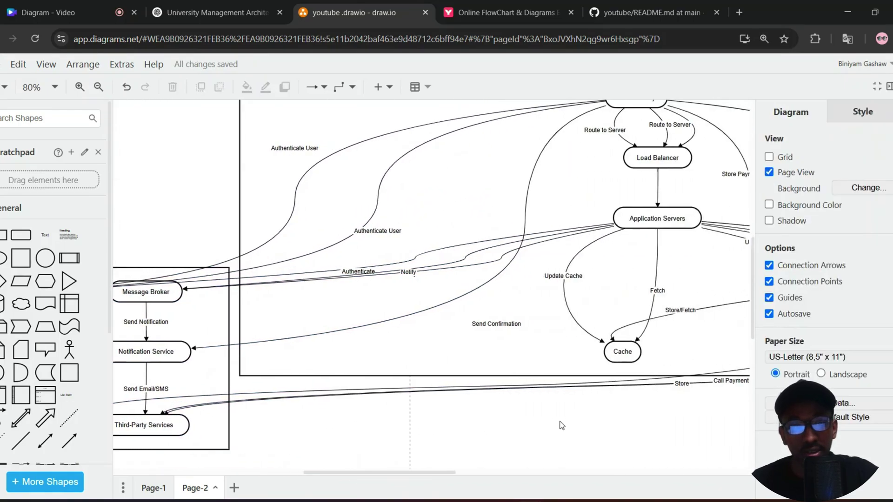
scroll(562, 426, right, 6)
scroll(562, 425, up, 2)
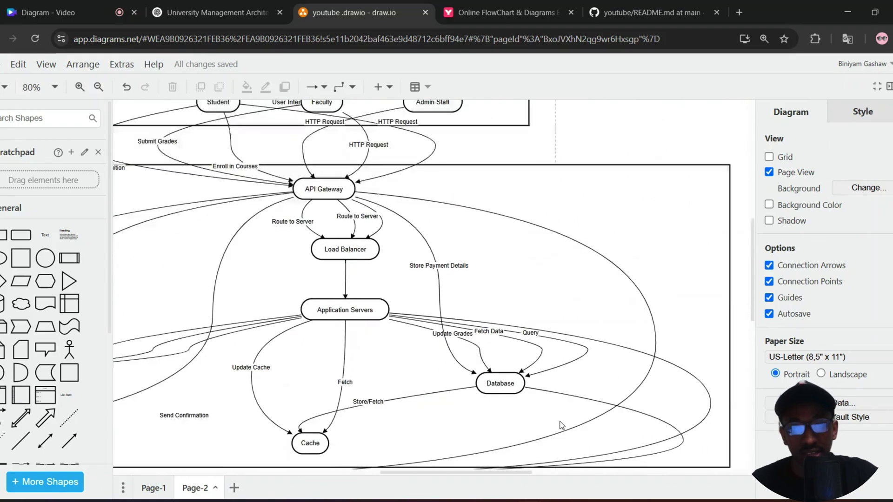
scroll(562, 425, up, 5)
scroll(562, 426, down, 3)
scroll(561, 423, left, 4)
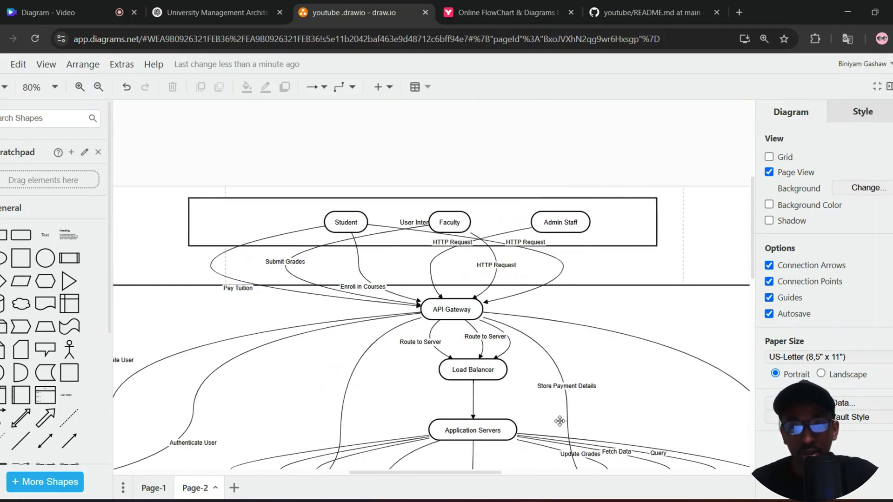
scroll(440, 309, down, 1)
scroll(440, 309, left, 1)
scroll(440, 309, down, 5)
scroll(440, 310, down, 5)
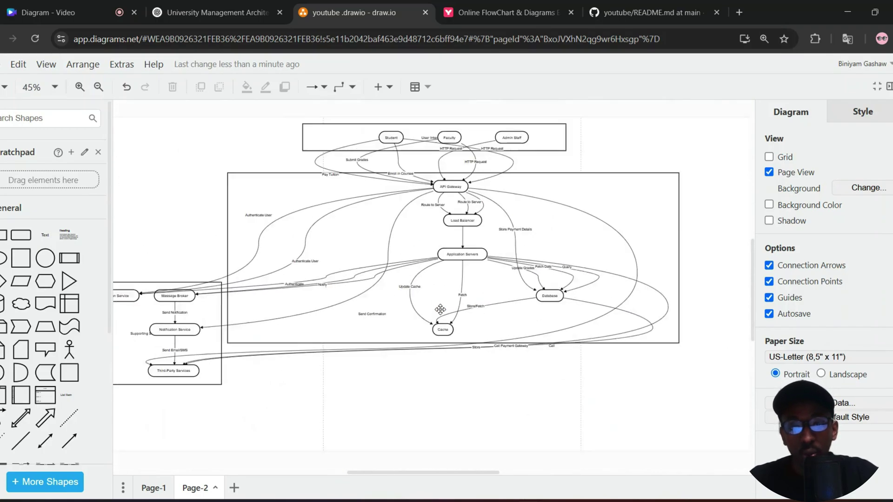
Send ChatGPT the follow-up request 'please improve it'
click(267, 10)
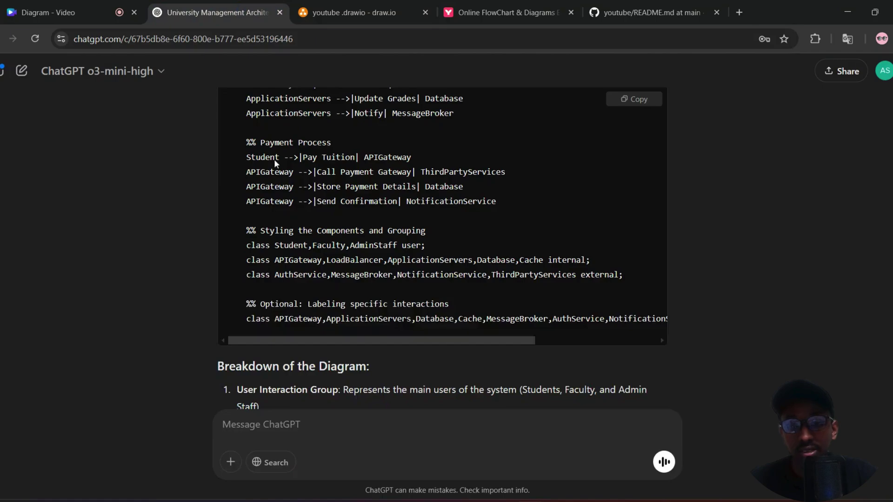
scroll(309, 288, down, 10)
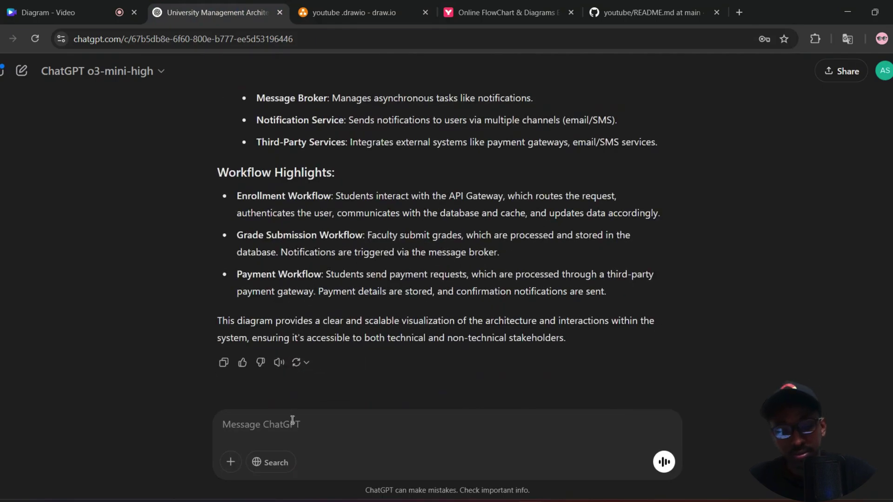
text(please improve it)
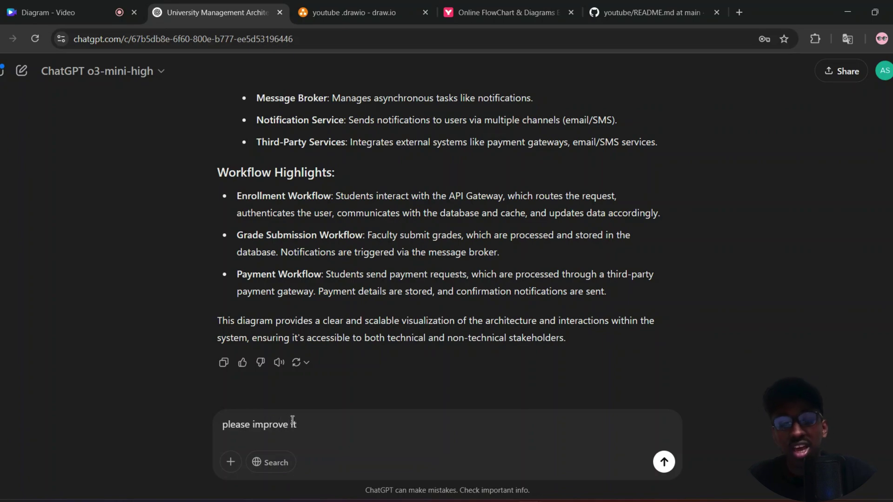
triple_click(263, 423)
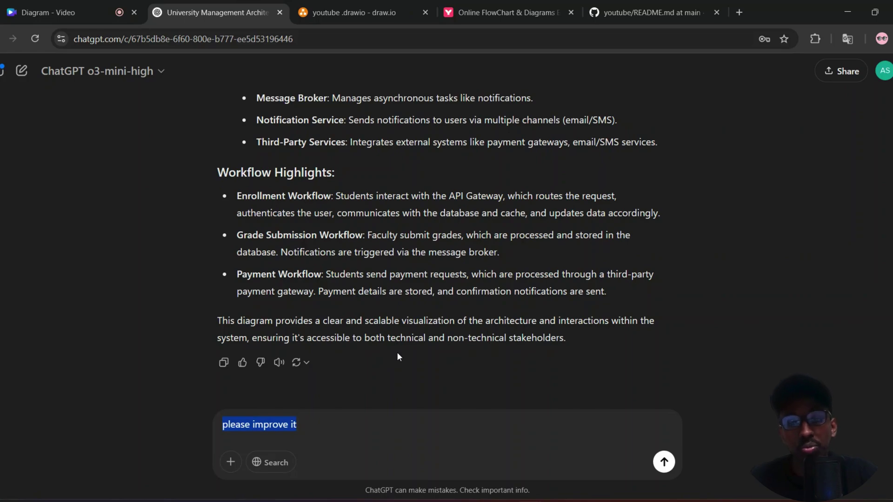
scroll(424, 300, up, 3)
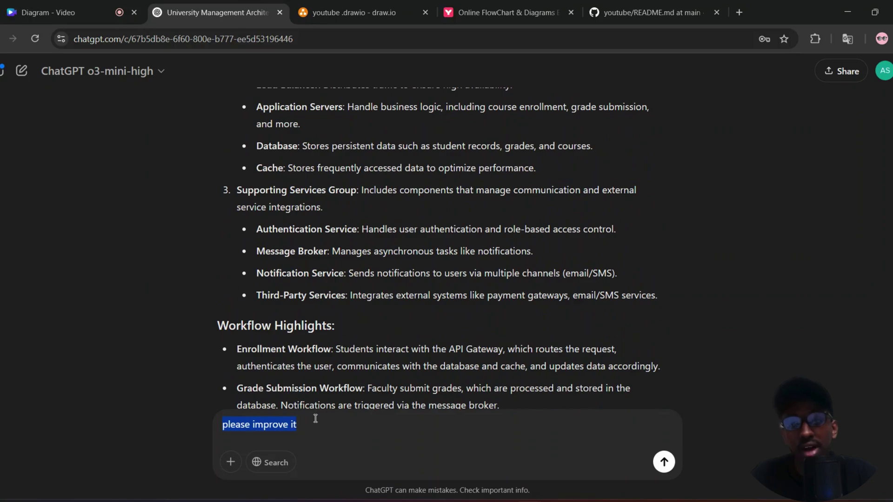
click(350, 12)
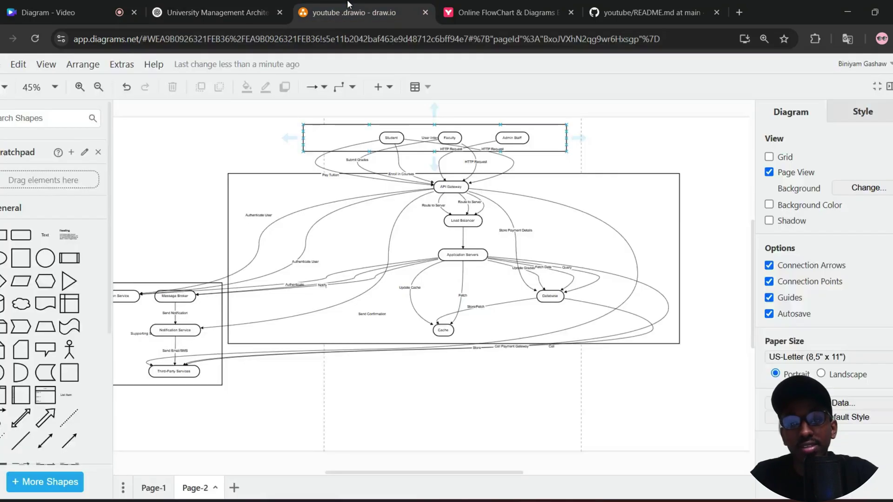
click(225, 7)
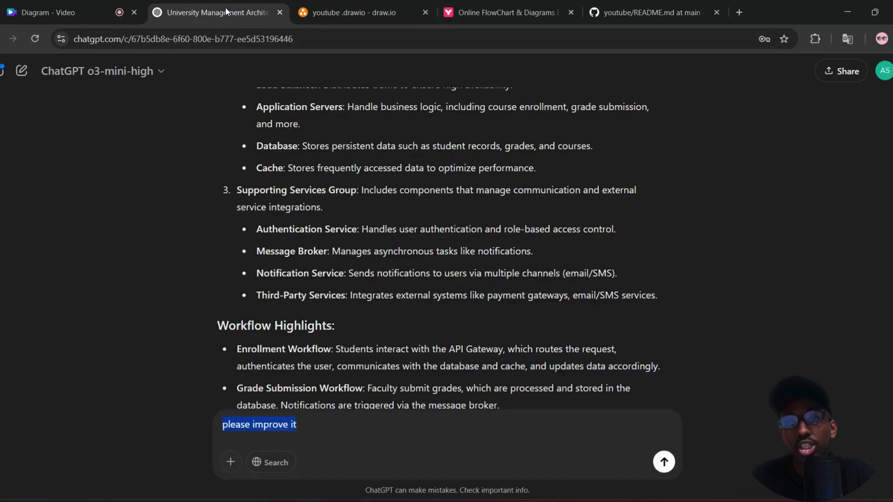
click(309, 431)
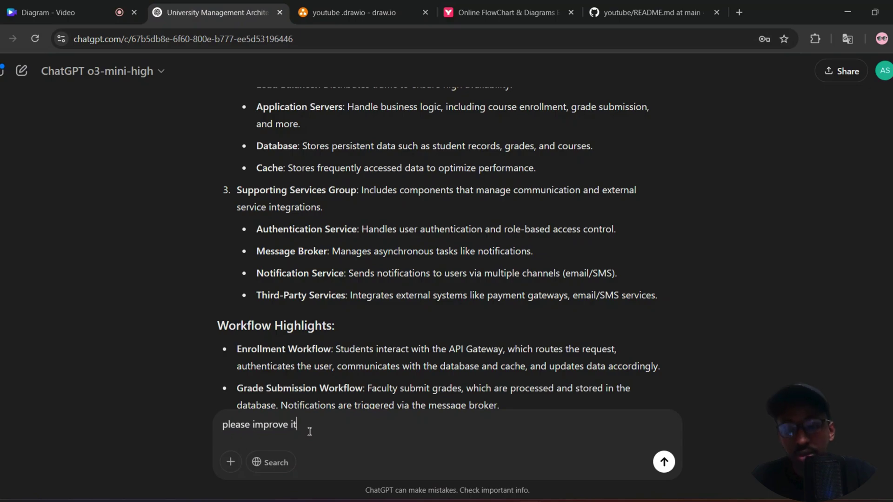
key(Return)
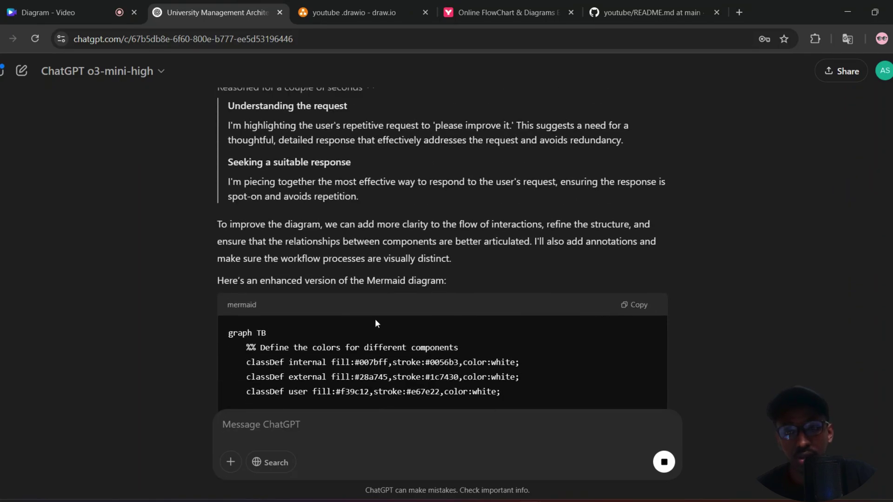
Review the enhanced Mermaid code with colour classes and dashed #ff5733 link styles
scroll(375, 319, up, 15)
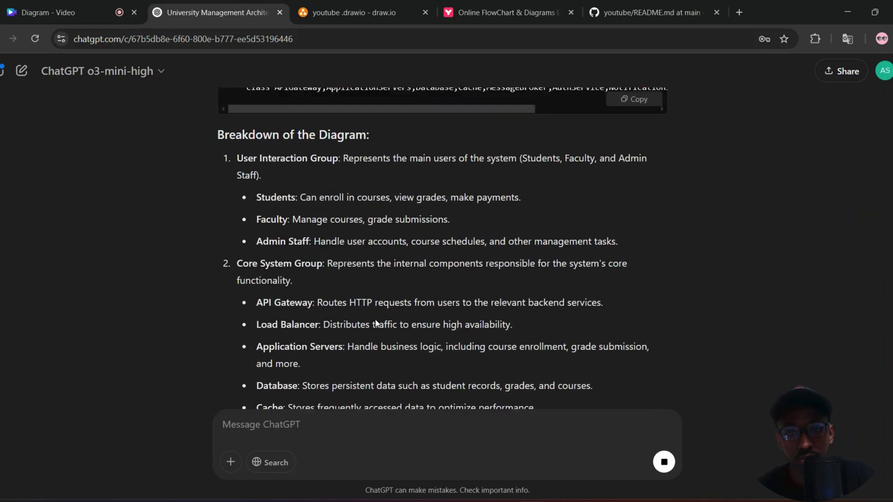
scroll(376, 319, up, 10)
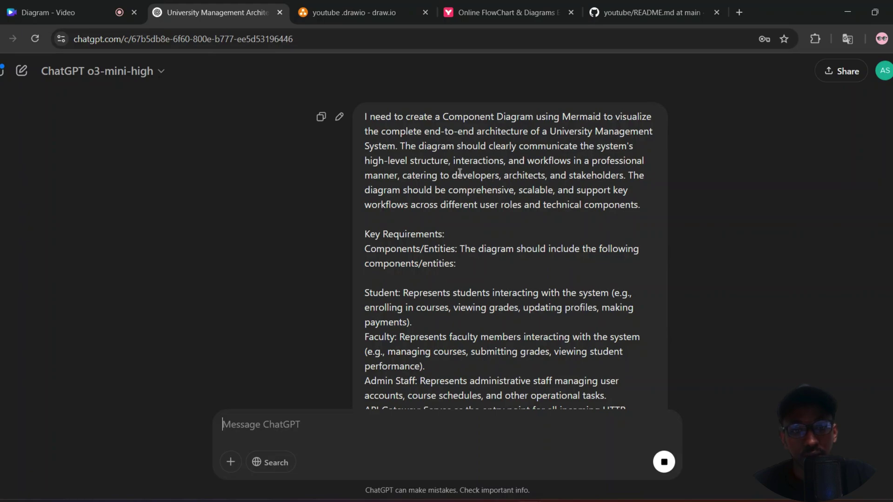
scroll(459, 173, down, 1)
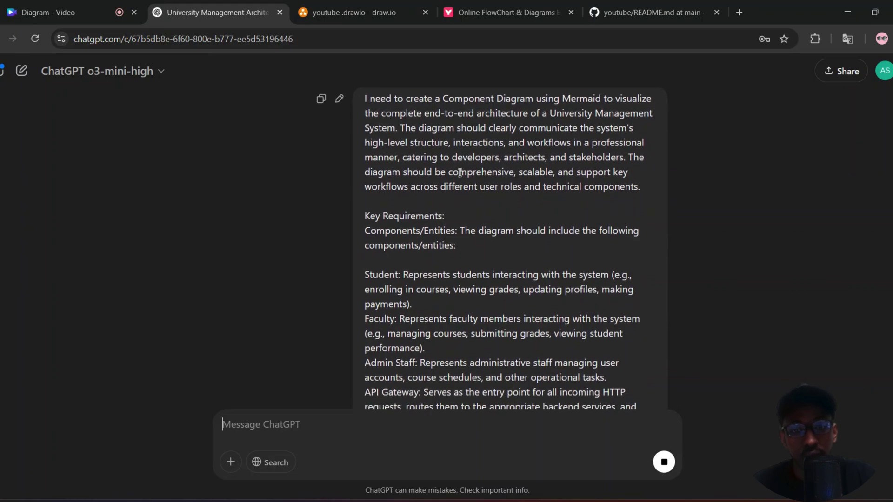
scroll(460, 173, down, 20)
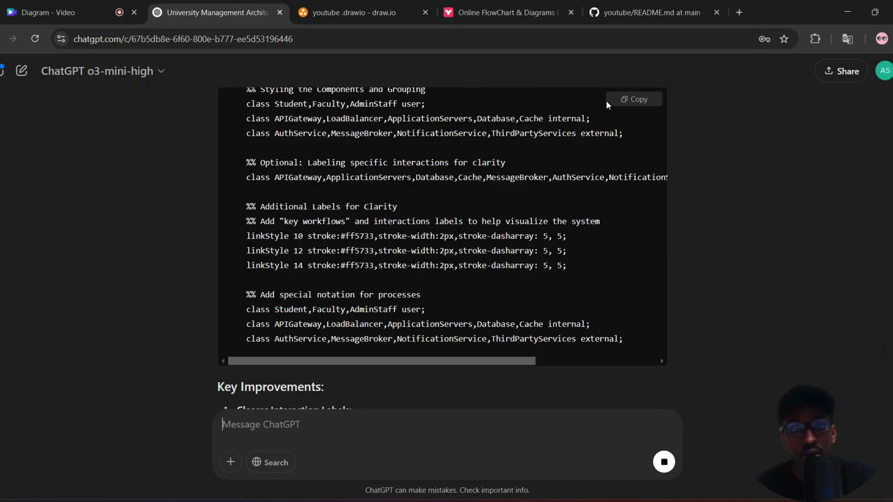
Copy the enhanced code into Mermaid Live Editor, replacing the previous code
click(619, 101)
click(535, 12)
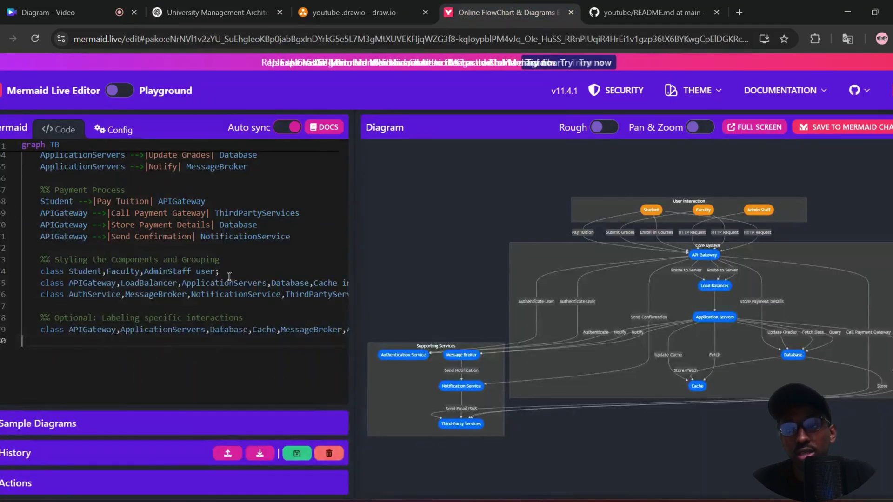
key(ctrl+a)
key(ctrl+v)
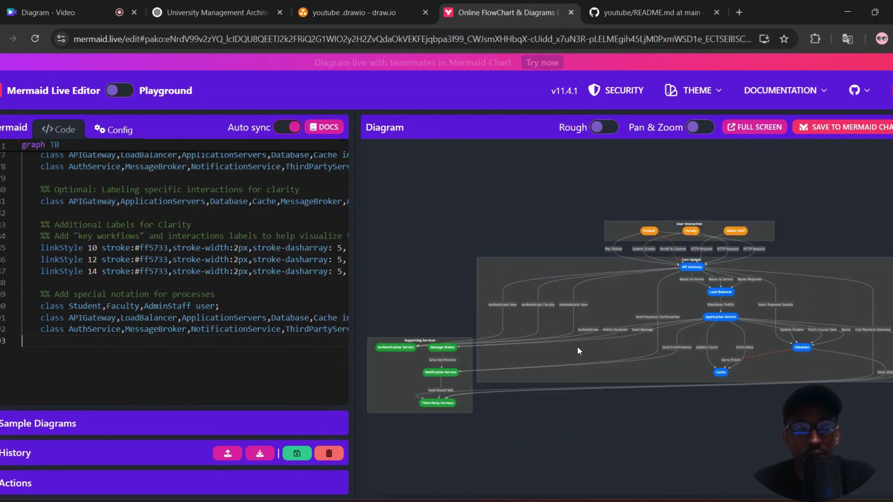
Ask ChatGPT to 'make it simple' and review the simplified Mermaid reply
click(212, 9)
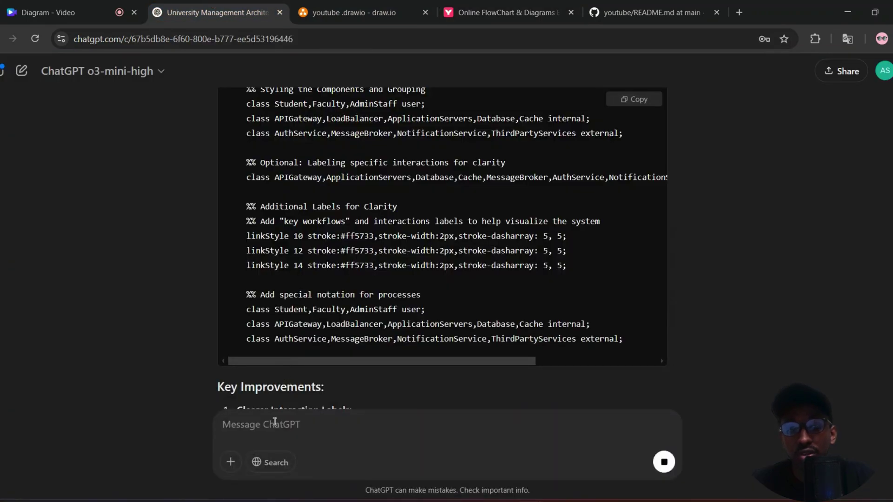
text(make)
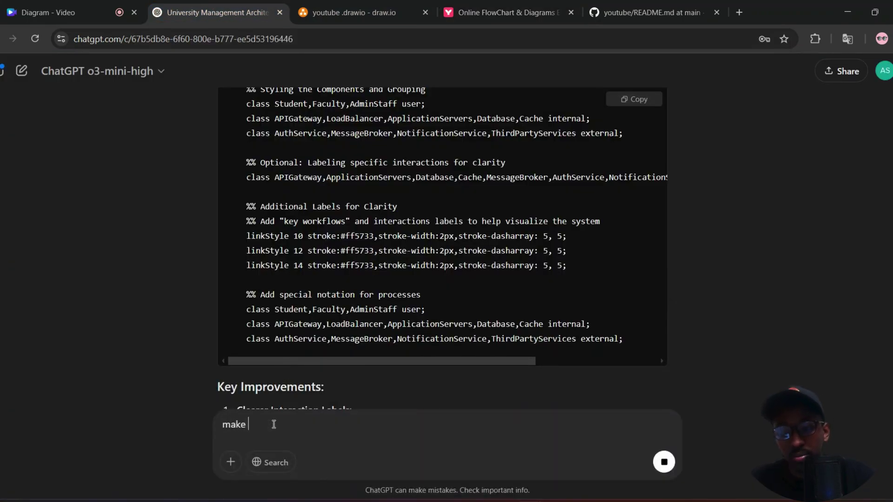
text( it simple)
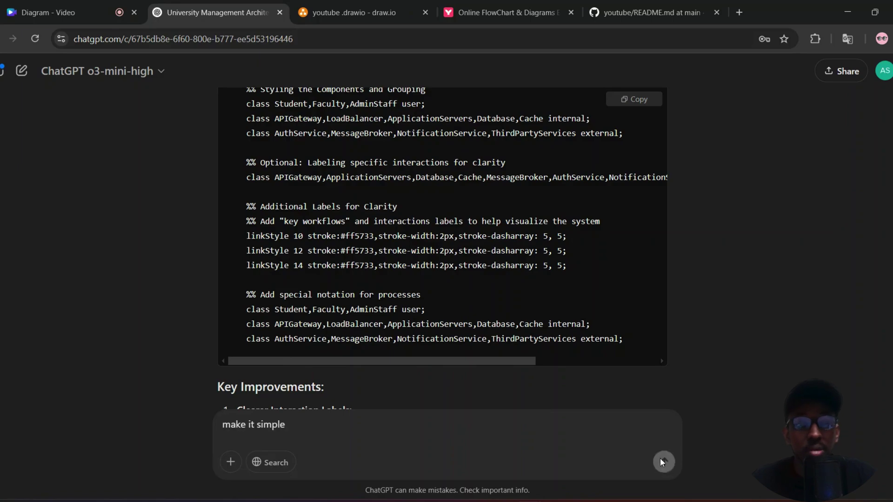
scroll(540, 293, down, 6)
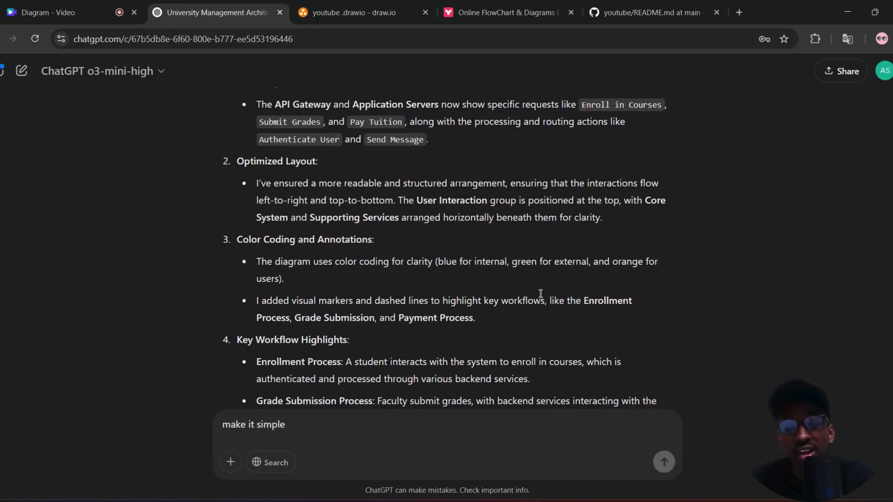
key(Return)
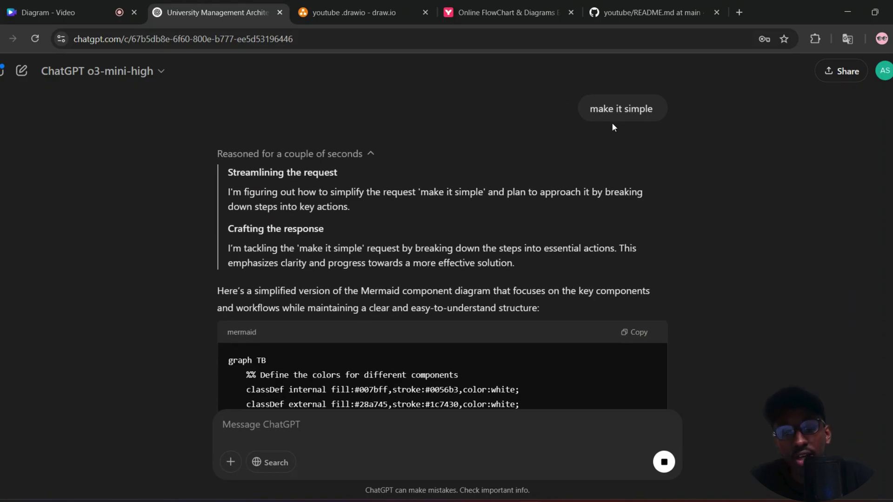
scroll(612, 127, down, 2)
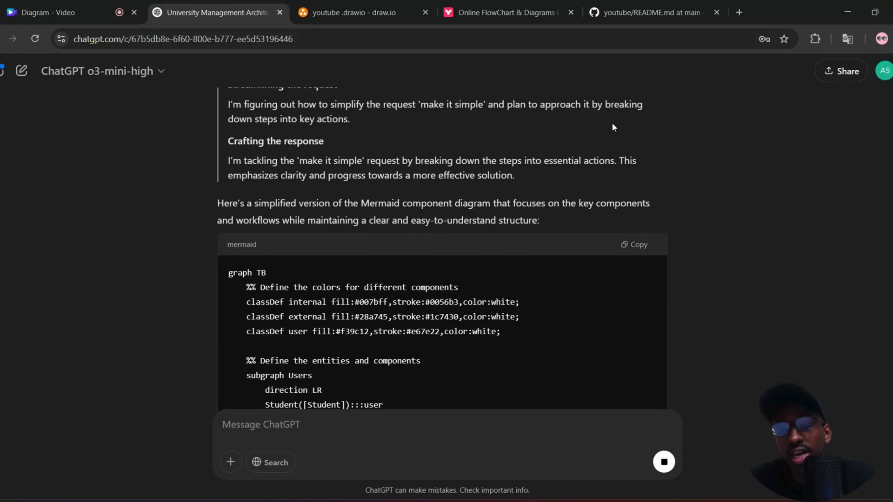
scroll(612, 127, down, 3)
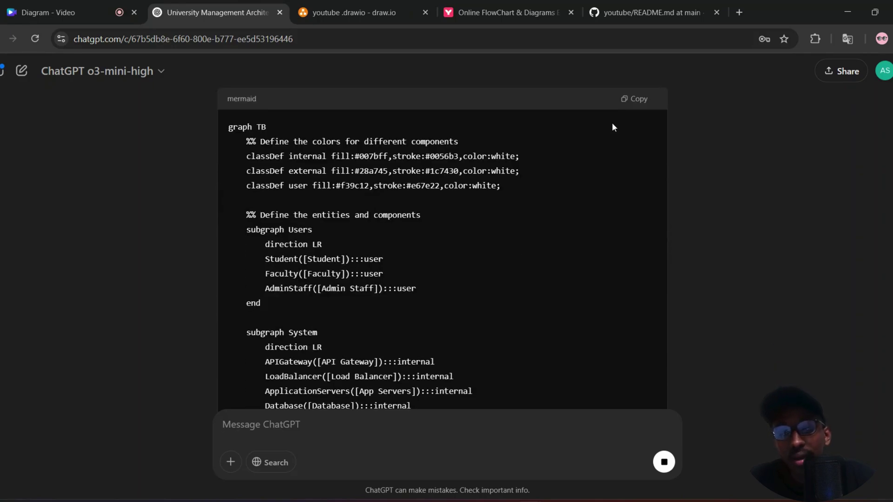
scroll(324, 185, down, 5)
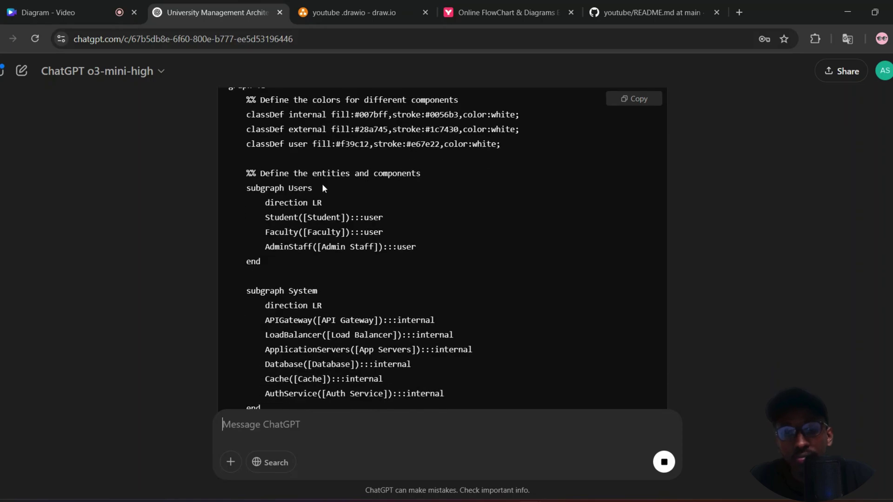
scroll(323, 184, down, 7)
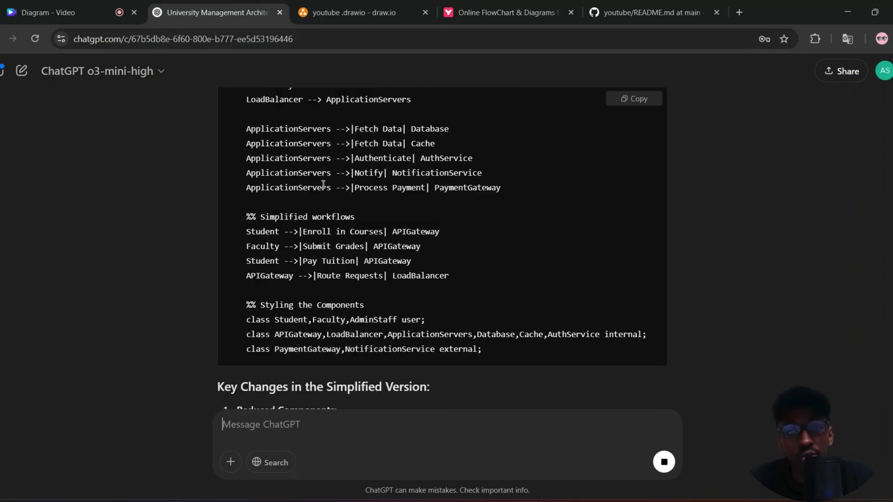
Copy the simplified code into Mermaid Live Editor, replacing the enhanced version
click(635, 99)
click(468, 7)
key(ctrl+a)
key(ctrl+v)
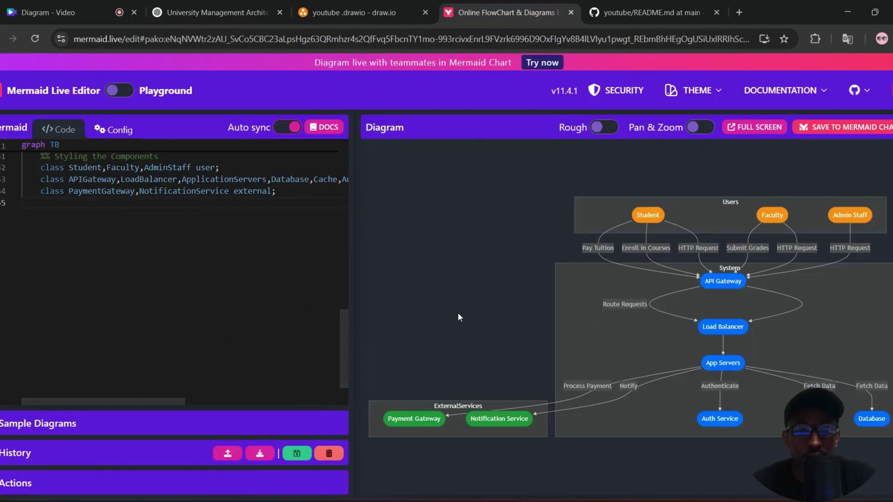
Delete the old diagram from draw.io's Page-2
click(361, 5)
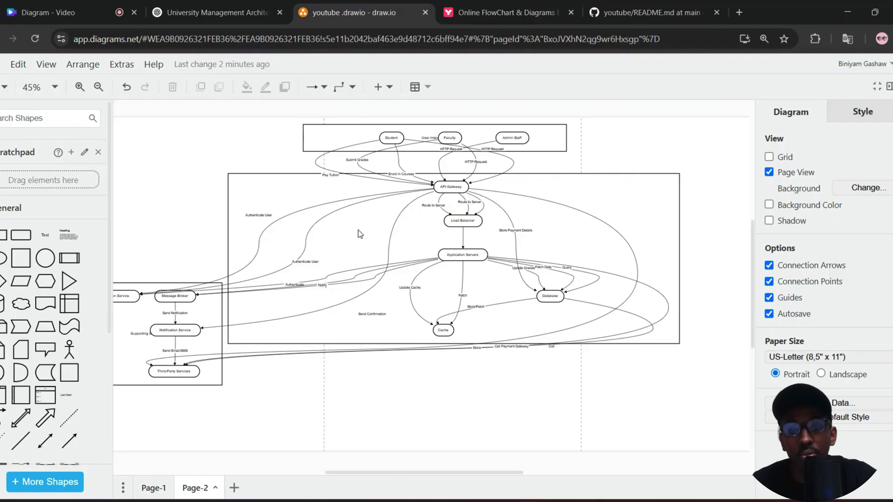
key(ctrl+a)
key(Delete)
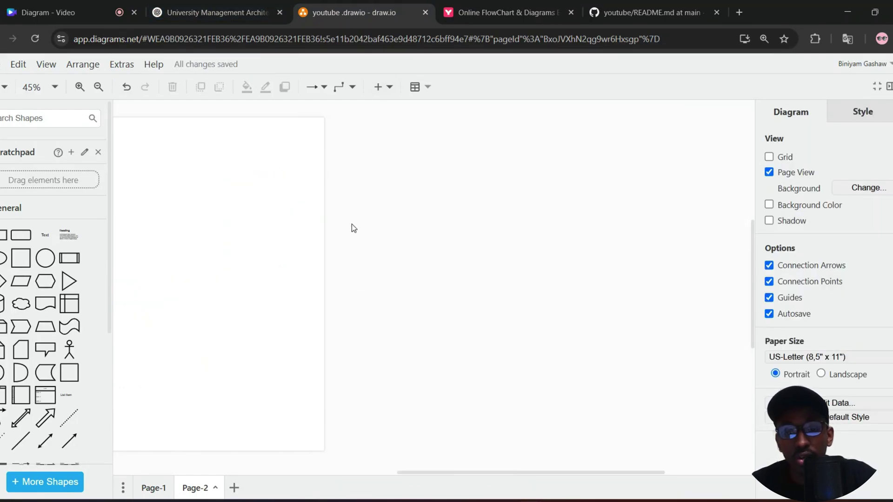
scroll(352, 224, left, 4)
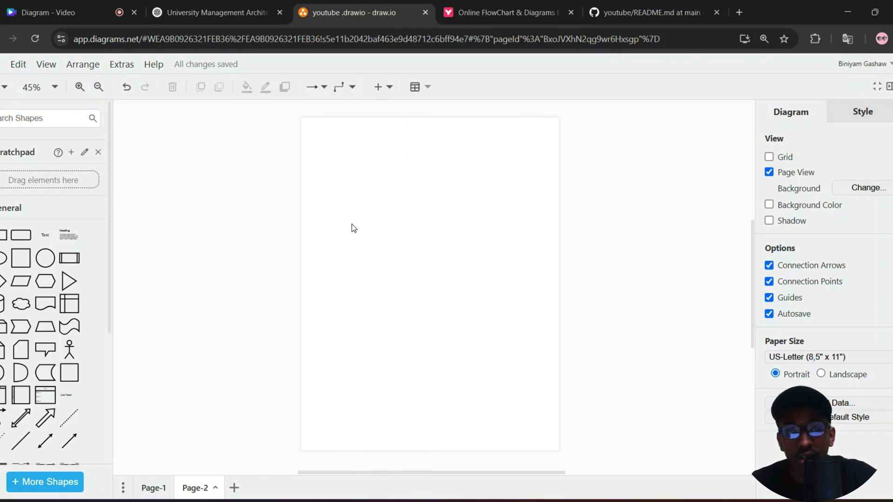
ctrl+scroll(351, 225, up, 5)
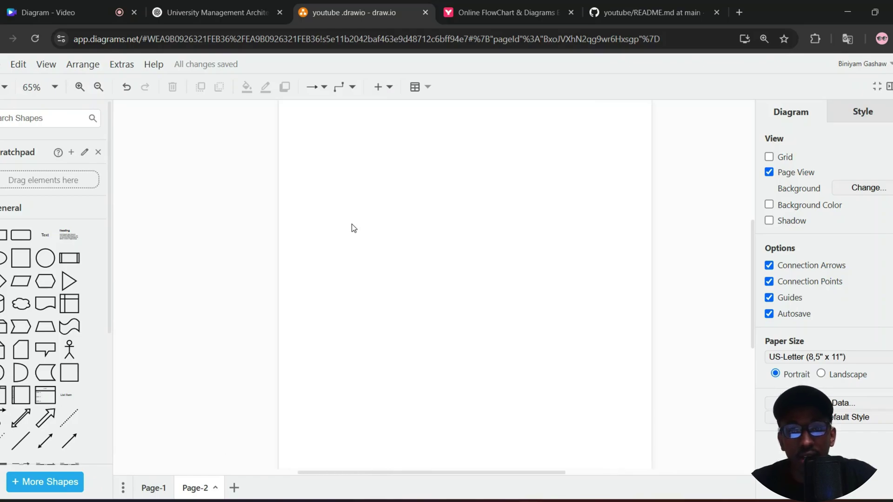
Insert the simplified diagram via Advanced > Mermaid with the pasted code
click(388, 88)
mouse_move(465, 344)
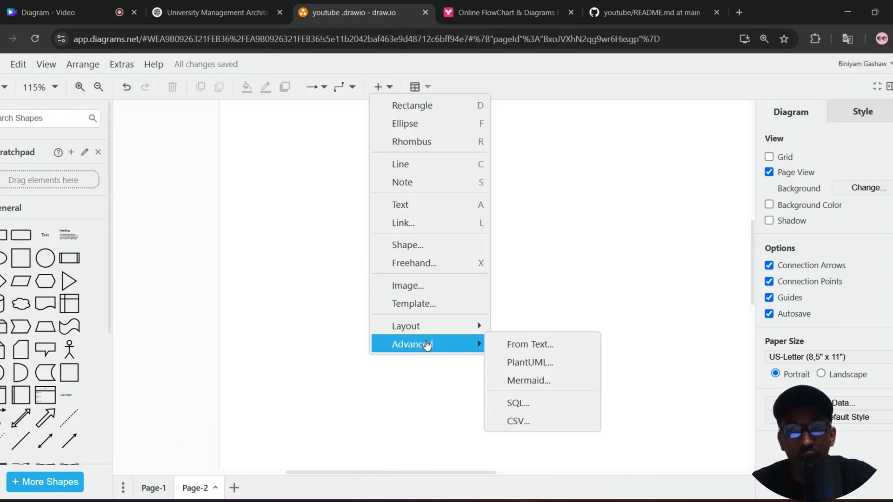
click(524, 391)
key(ctrl+a)
key(ctrl+v)
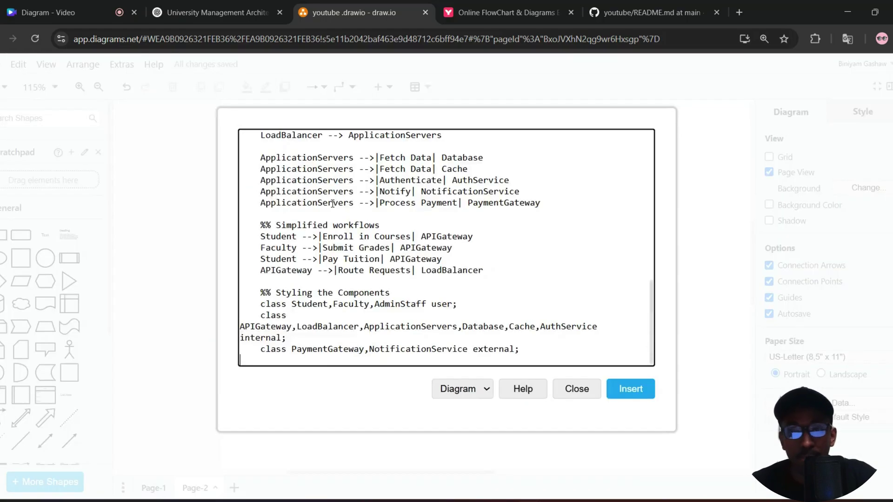
click(637, 395)
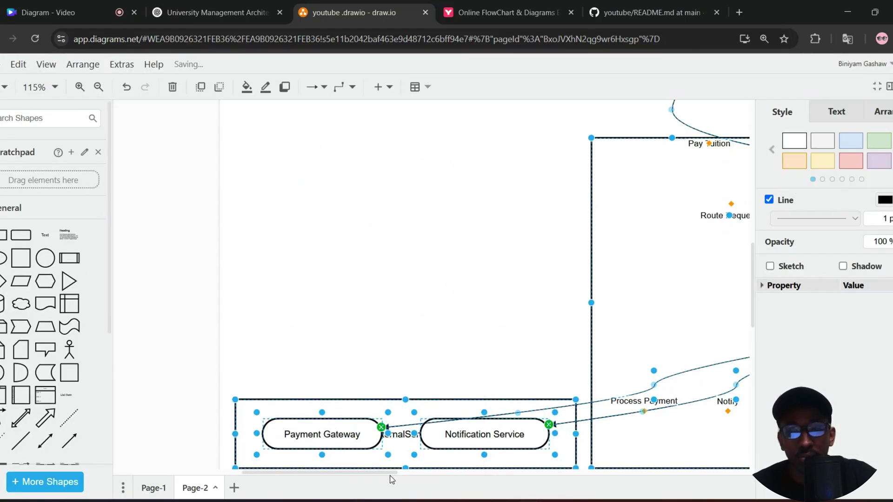
Turn on Flow Animation for the Submit Grades connector
drag(384, 475, 479, 479)
ctrl+scroll(554, 325, down, 3)
click(294, 214)
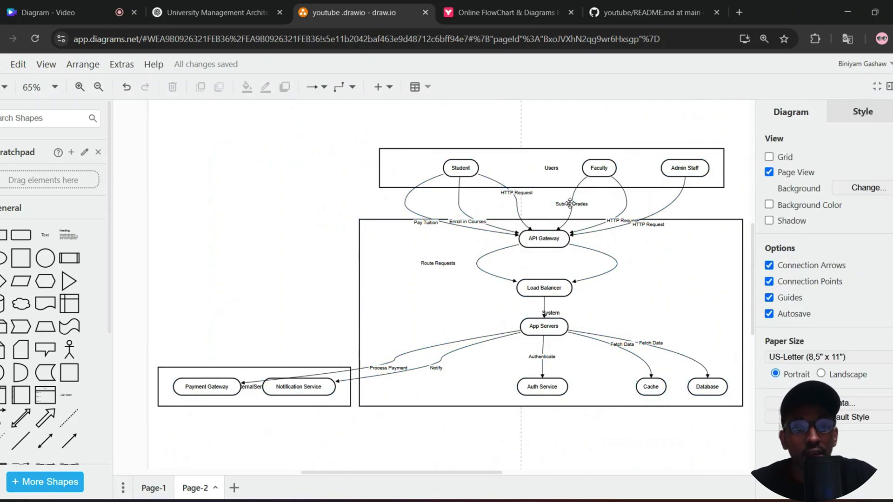
click(576, 189)
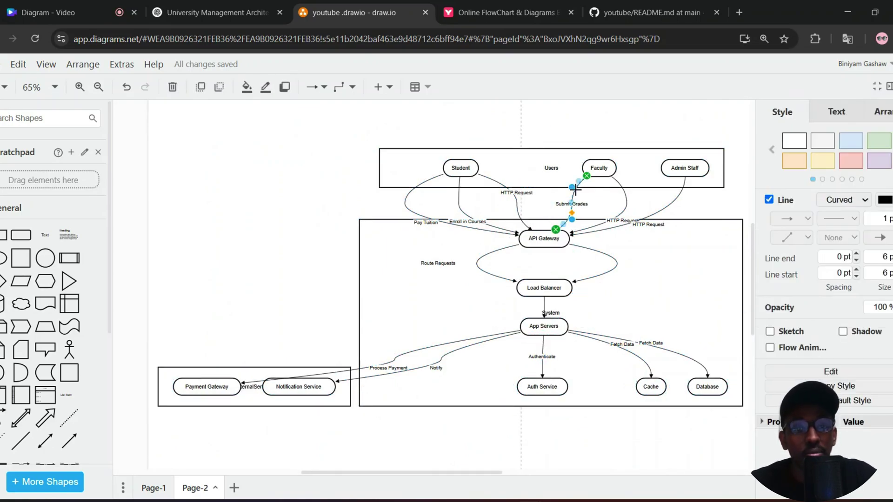
click(789, 349)
click(693, 202)
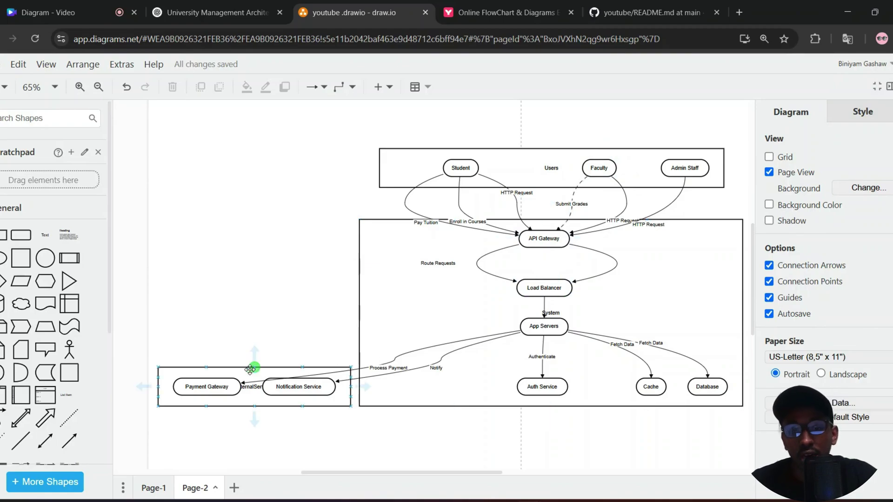
Group all 28 diagram elements, shrink the group slightly and shift it up-left
click(233, 368)
mouse_move(233, 368)
mouse_down()
mouse_move(258, 394)
mouse_move(260, 415)
mouse_move(233, 370)
mouse_up()
key(ctrl+a)
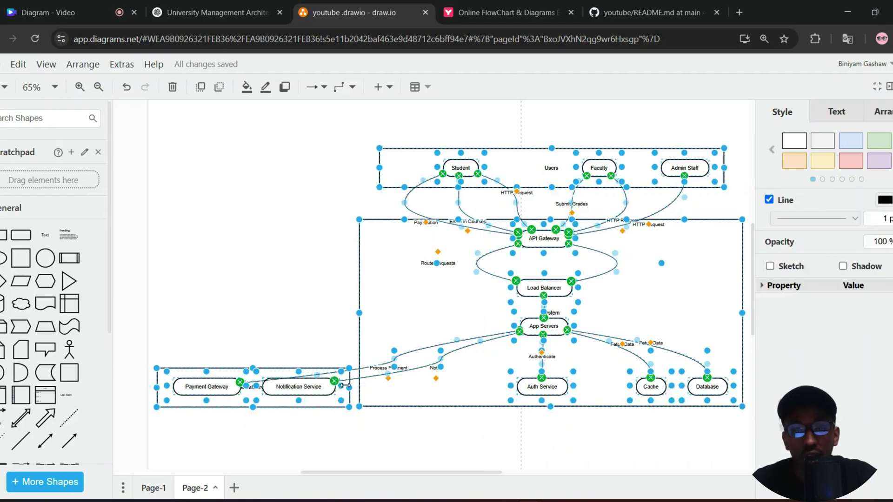
right_click(420, 266)
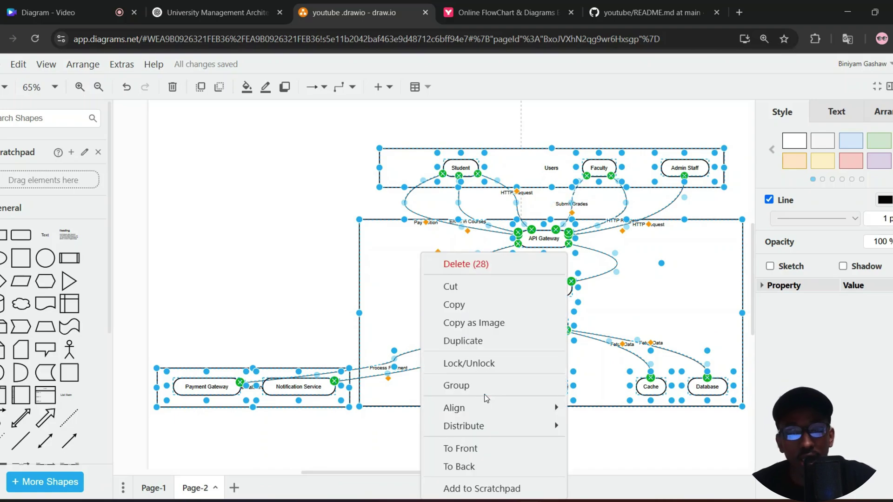
click(502, 389)
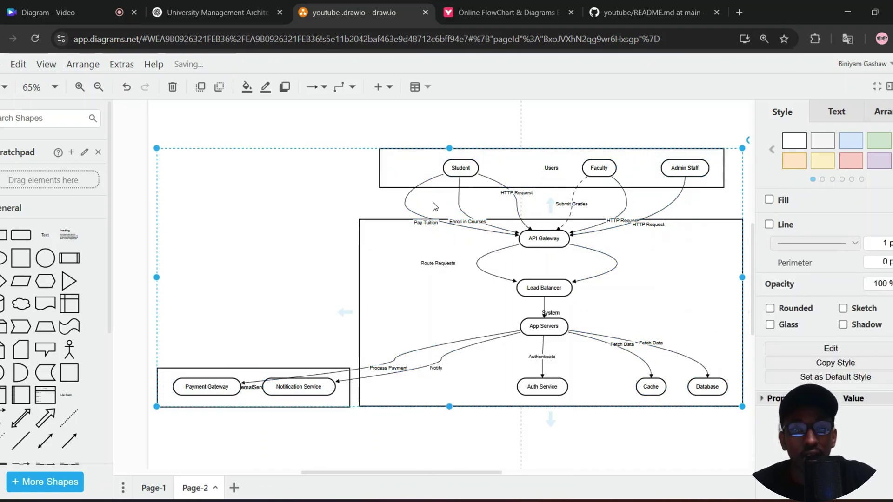
drag(157, 147, 260, 199)
drag(349, 200, 250, 159)
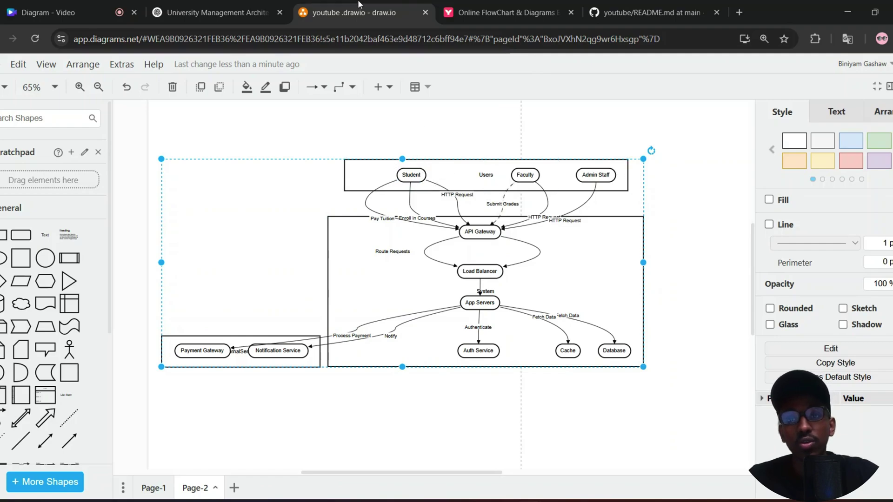
Start editing README.md in the GitHub repository
click(639, 6)
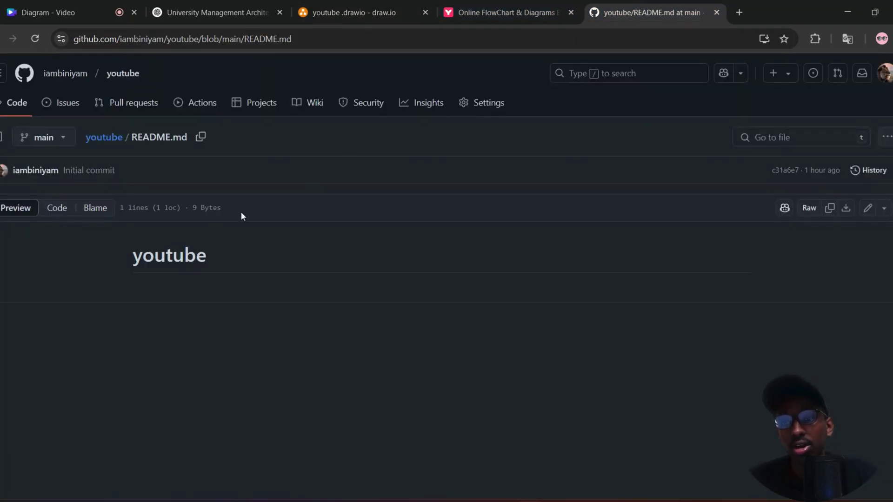
double_click(172, 138)
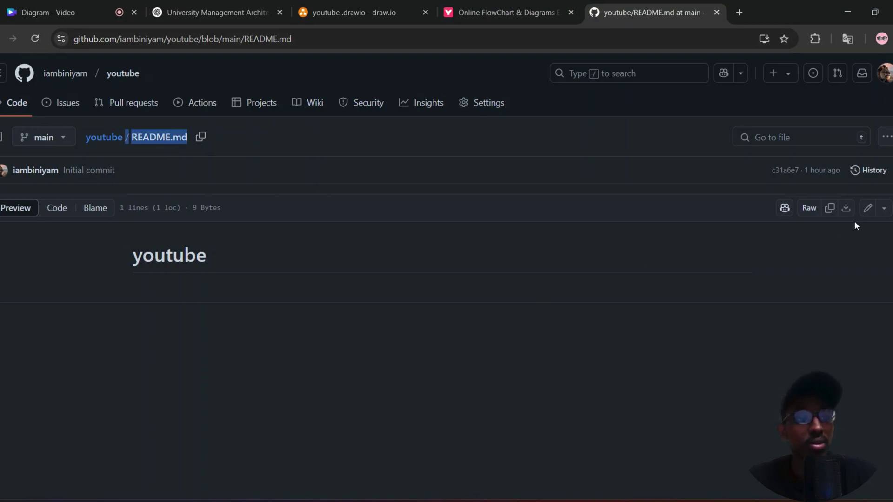
click(867, 208)
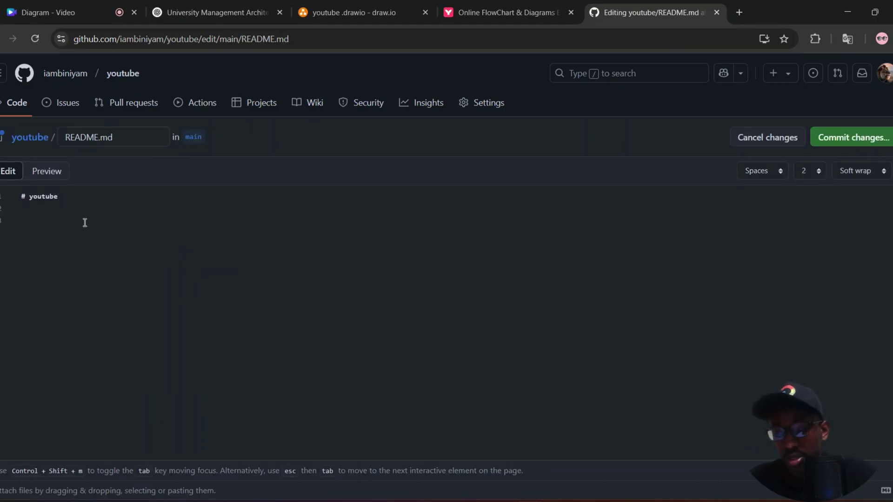
Add a ```mermaid code block containing the pasted simplified diagram code
text(```)
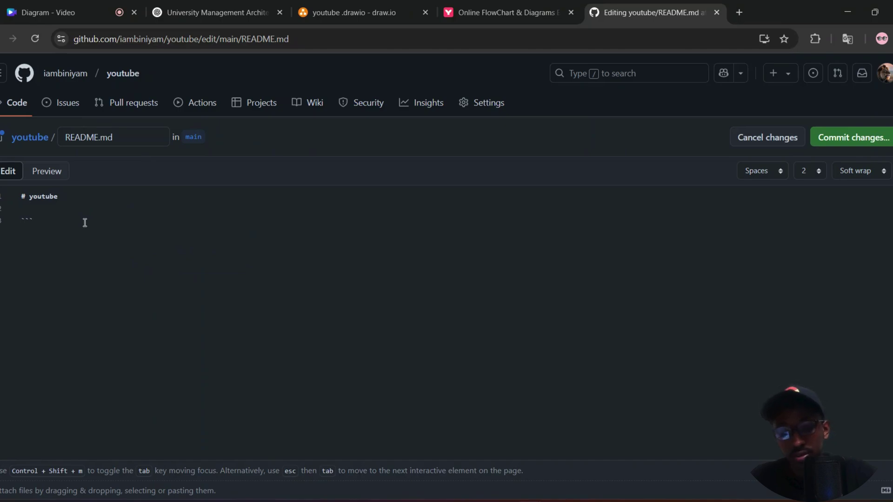
text(me)
key(BackSpace)
text(ermaid)
key(Return)
key(ctrl+v)
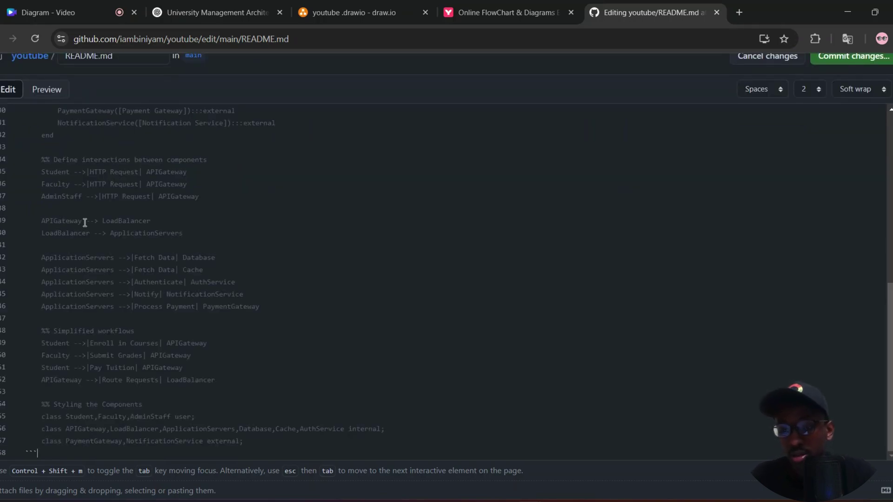
scroll(85, 222, up, 8)
Preview the README to check the rendered Users, System and ExternalServices diagram
click(46, 90)
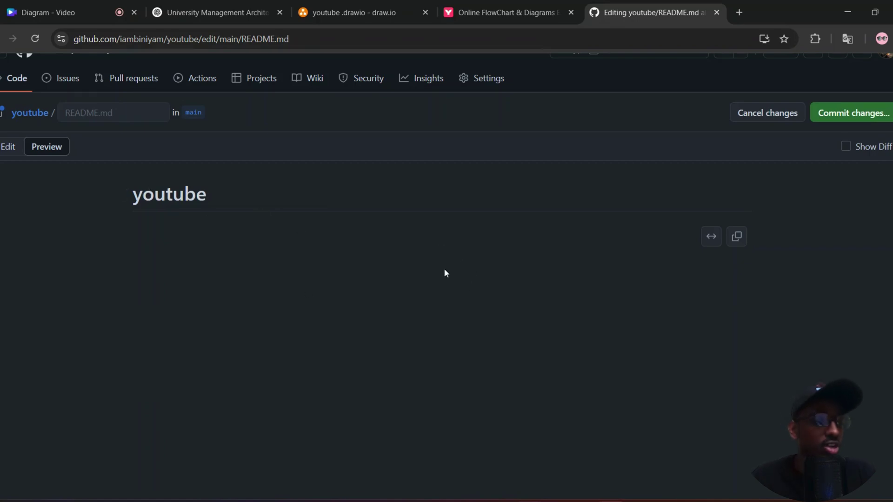
scroll(445, 269, down, 2)
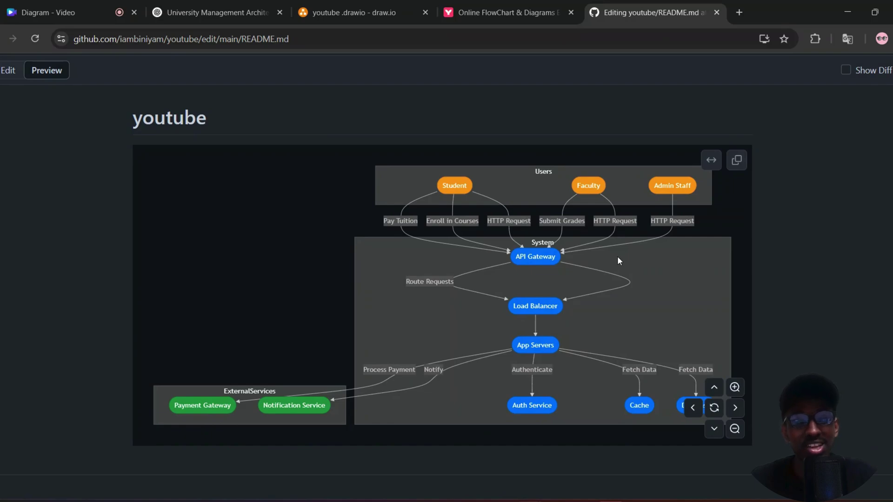
scroll(617, 259, up, 2)
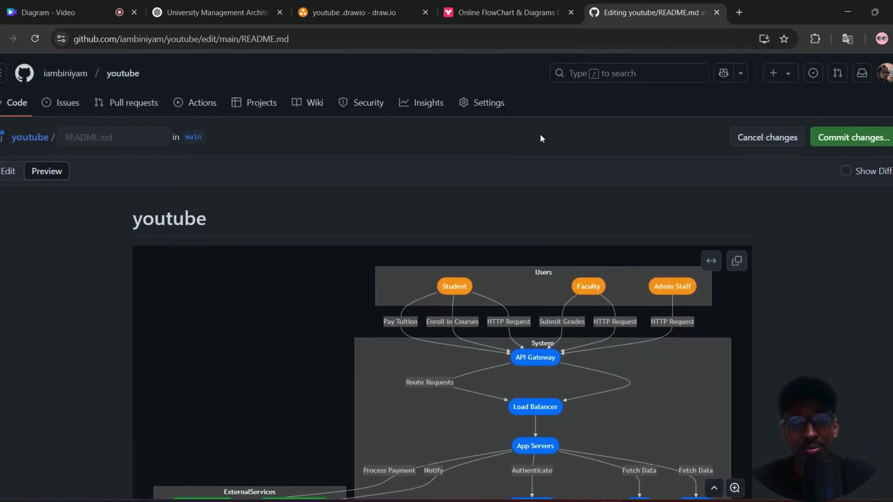
scroll(540, 138, down, 2)
scroll(540, 138, up, 2)
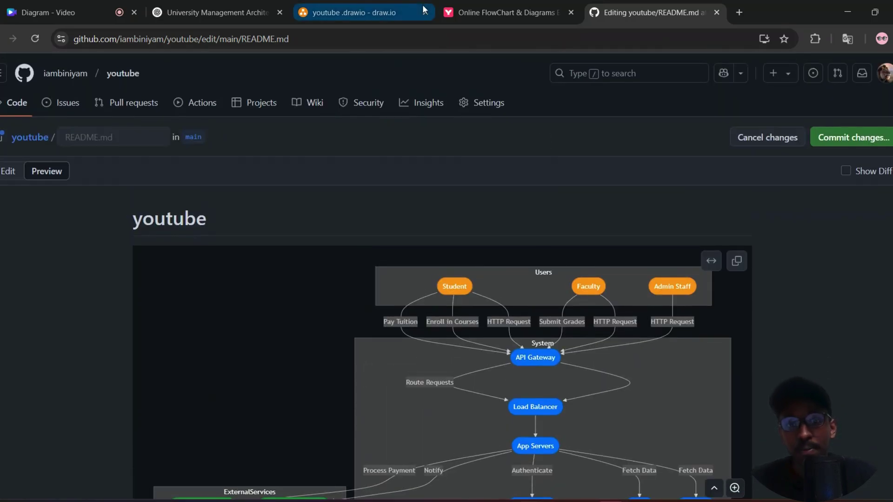
click(364, 11)
Ask ChatGPT 'could you please provide me tools libraries to use for diagrams'
click(247, 5)
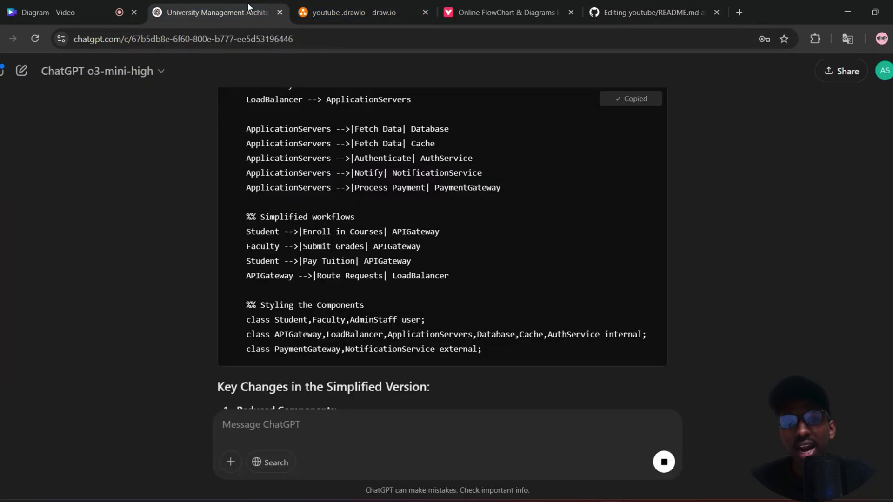
scroll(366, 244, down, 10)
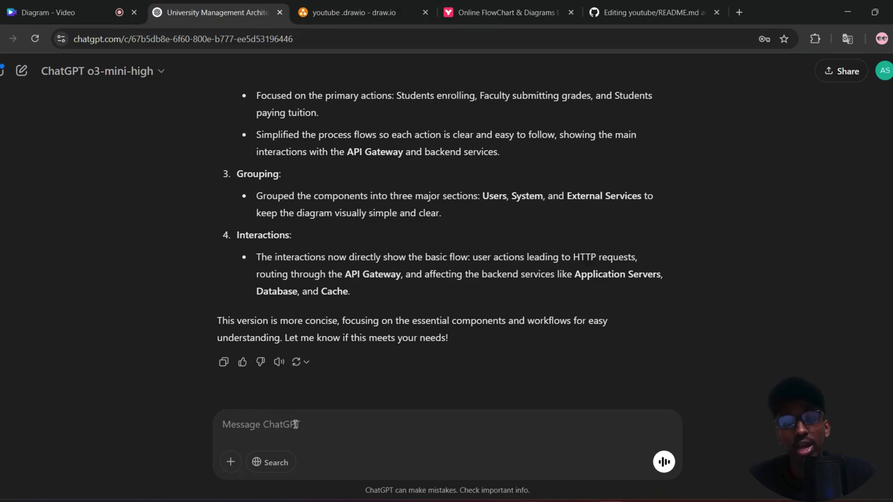
text(could you)
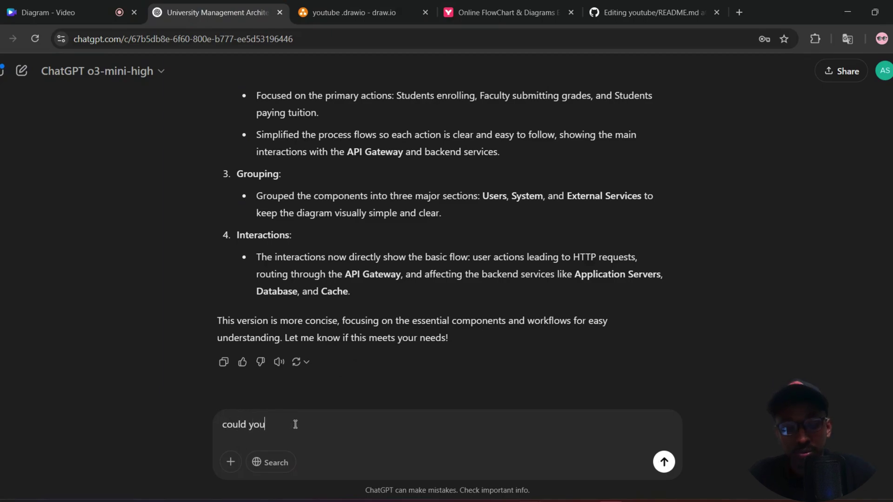
text( please)
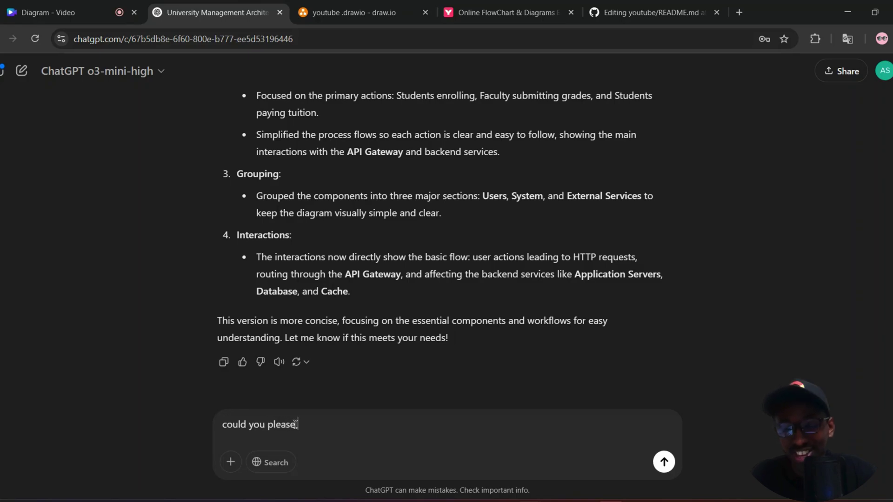
text( provide me)
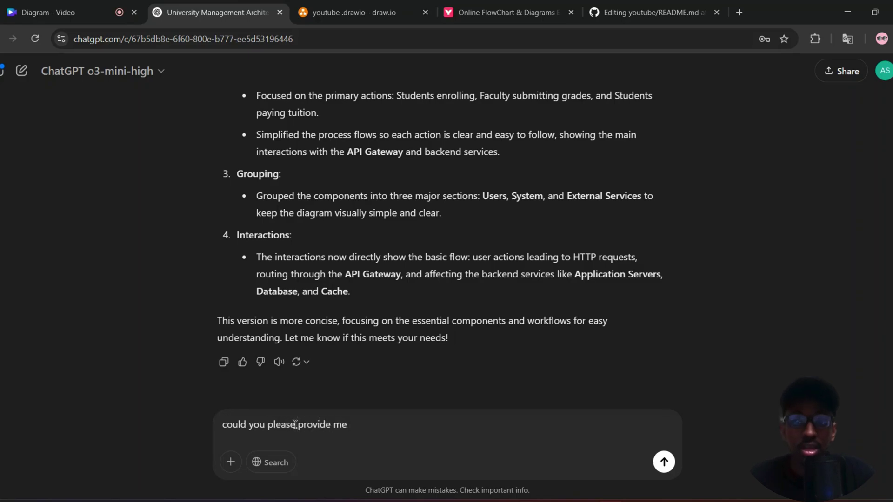
text( tools)
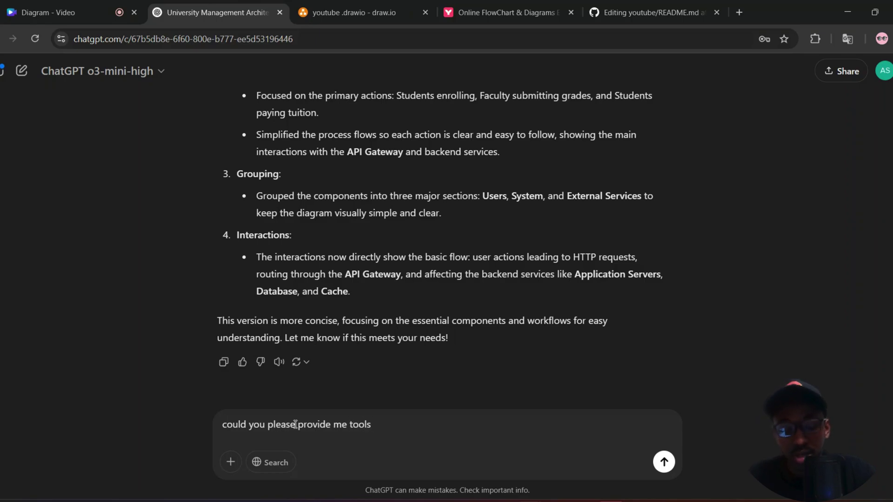
text( librarie)
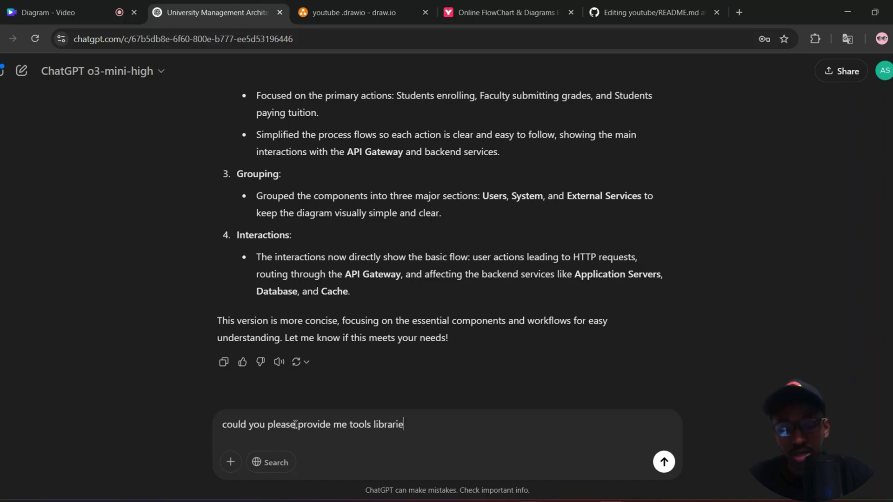
text(s to use)
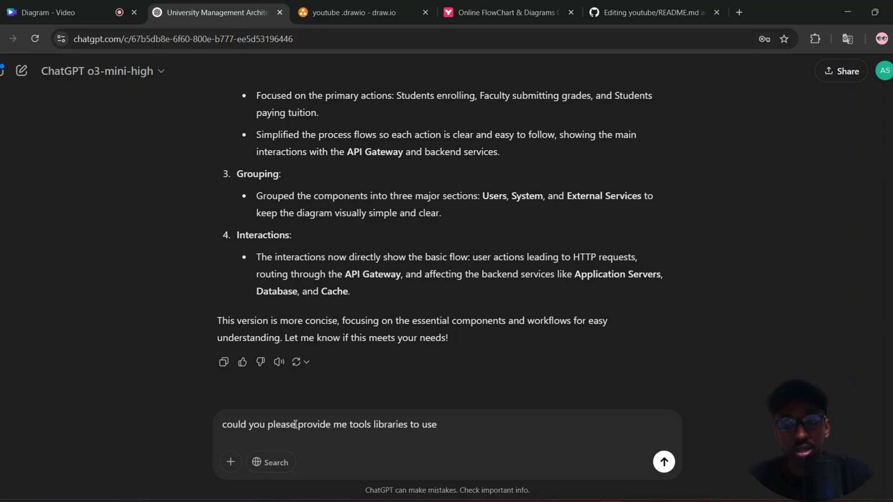
text( for )
text(s)
key(BackSpace)
text(diagrams)
key(Return)
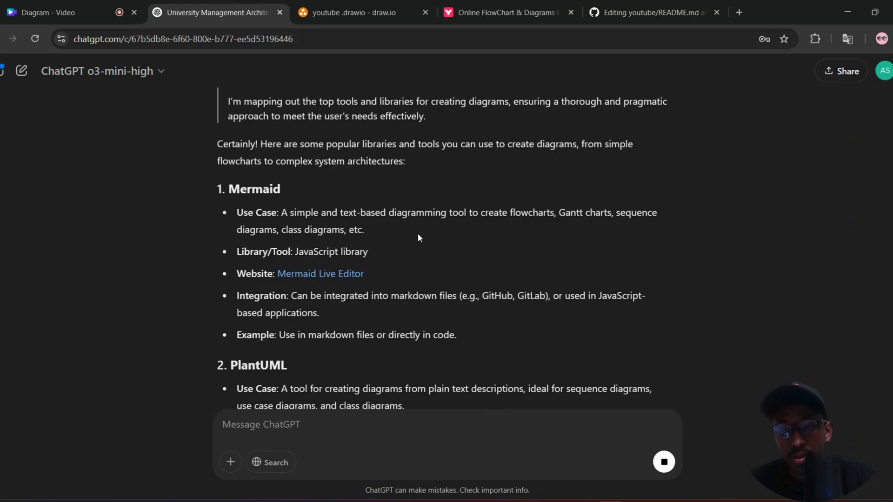
Highlight the Mermaid entry's heading, use case, Live Editor website and markdown example
triple_click(237, 186)
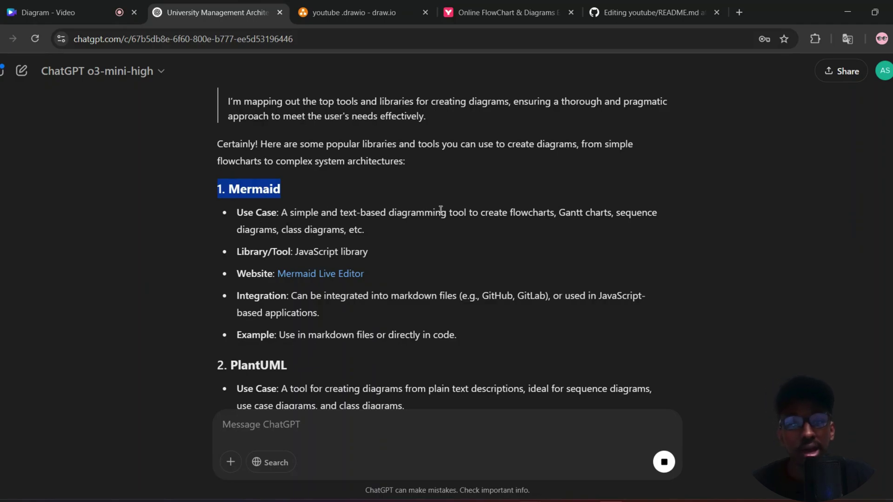
drag(392, 213, 528, 228)
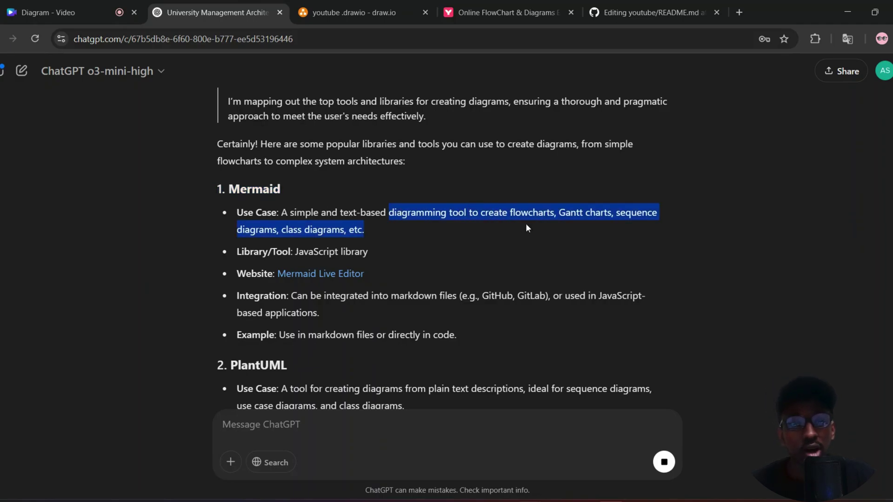
click(547, 215)
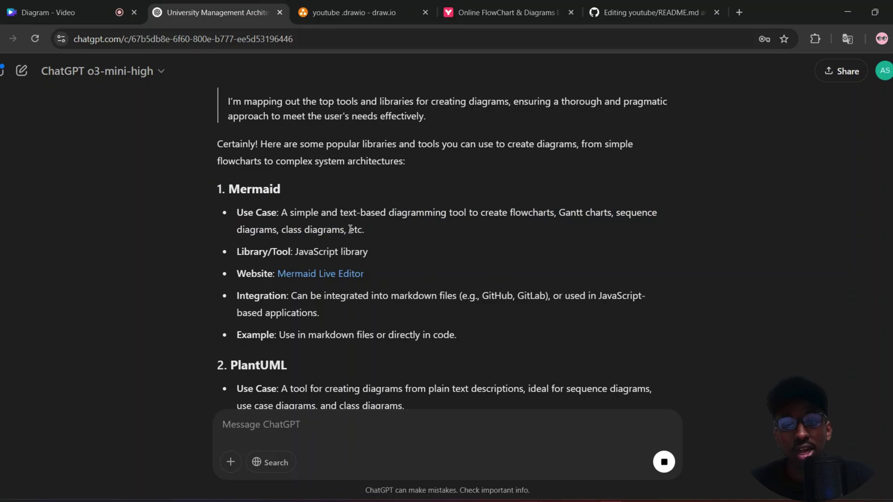
drag(237, 212, 361, 231)
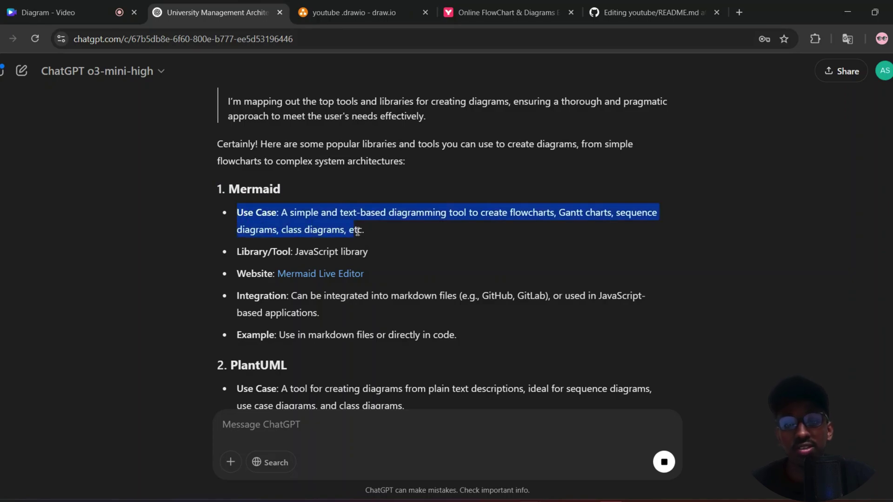
click(307, 232)
double_click(253, 189)
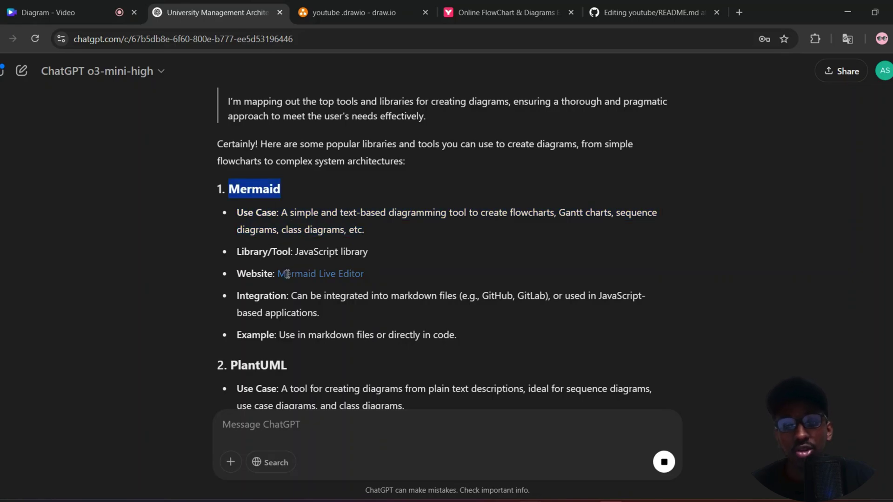
drag(275, 274, 380, 277)
scroll(381, 277, down, 1)
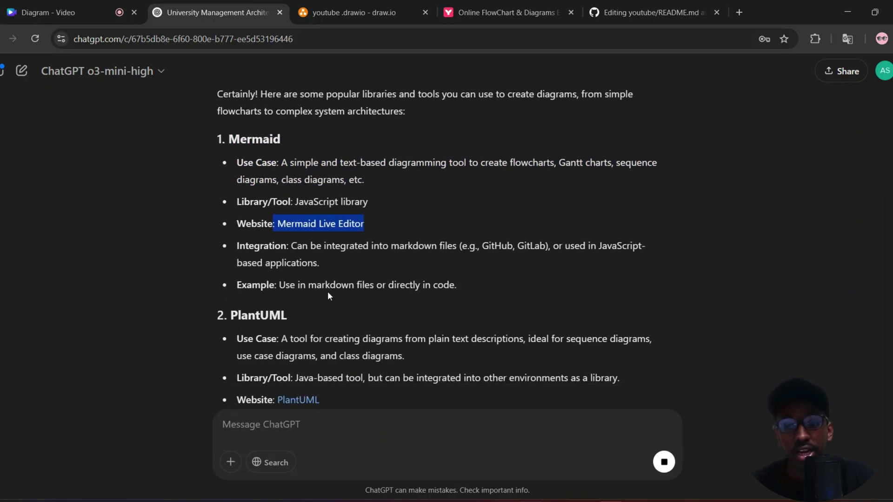
drag(317, 285, 352, 284)
double_click(352, 284)
Highlight the PlantUML heading and its Example line
scroll(302, 307, down, 1)
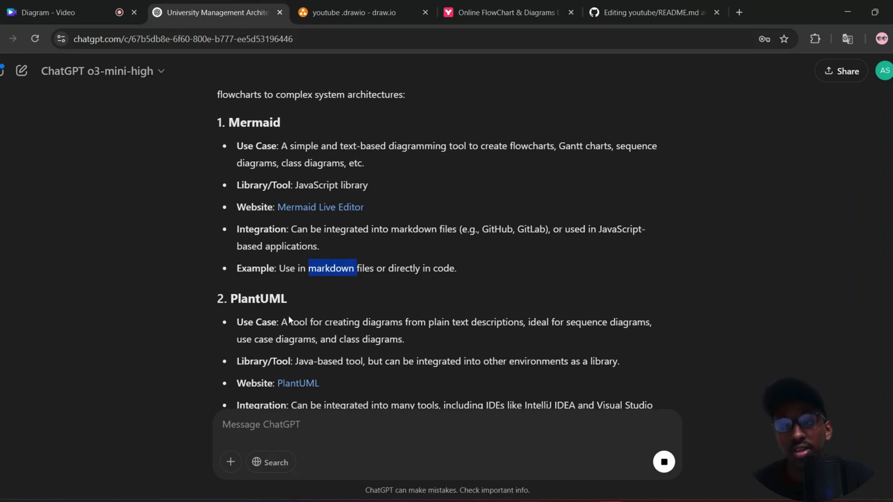
triple_click(248, 299)
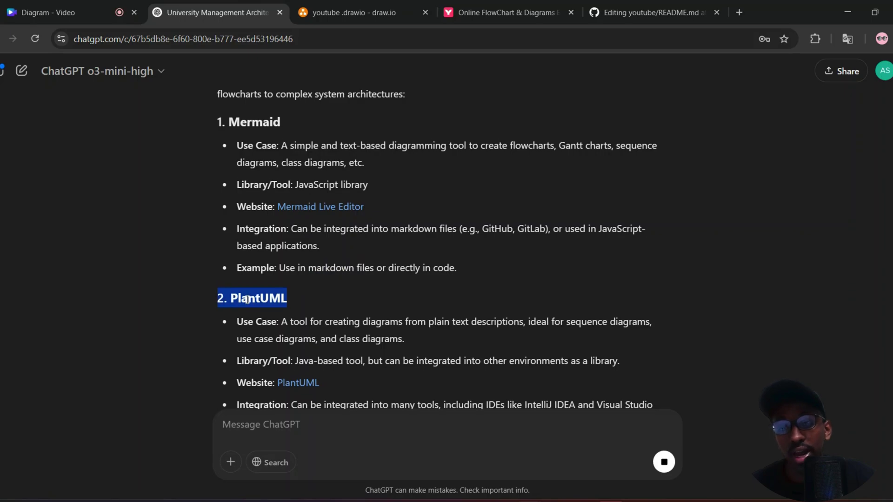
scroll(247, 300, down, 1)
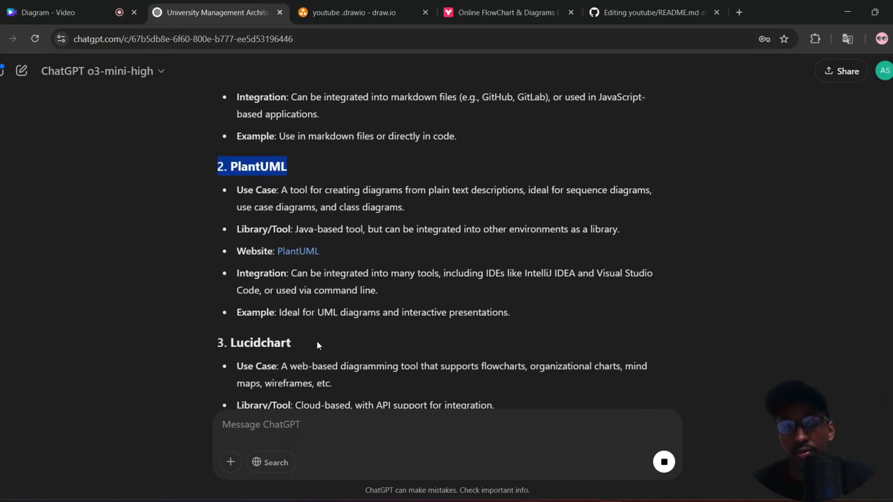
double_click(359, 312)
triple_click(358, 313)
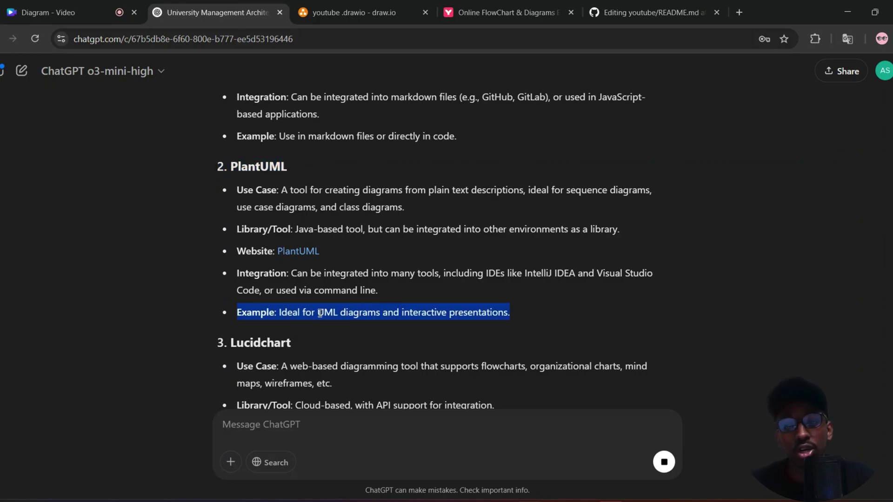
scroll(320, 313, down, 2)
scroll(275, 287, down, 5)
double_click(242, 251)
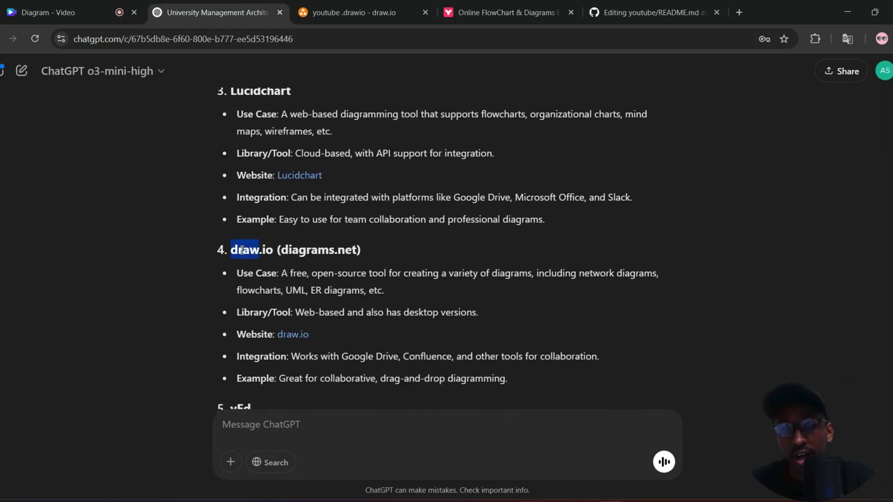
scroll(242, 250, down, 6)
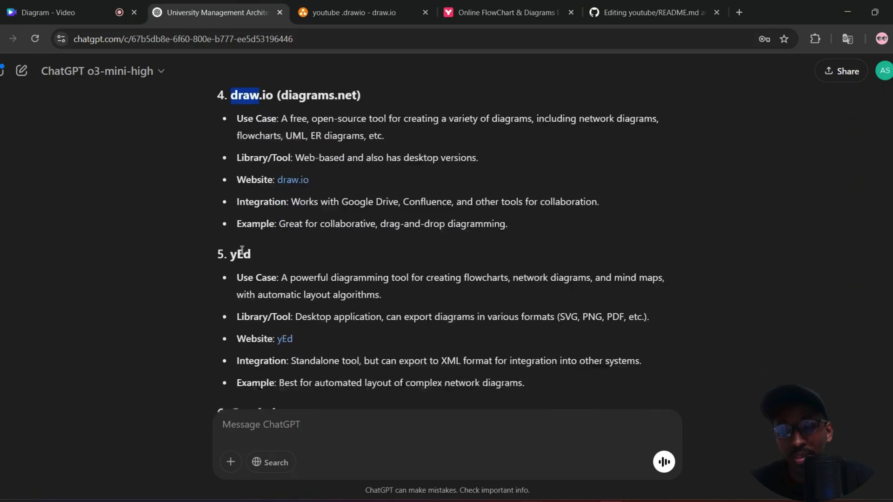
scroll(242, 251, down, 2)
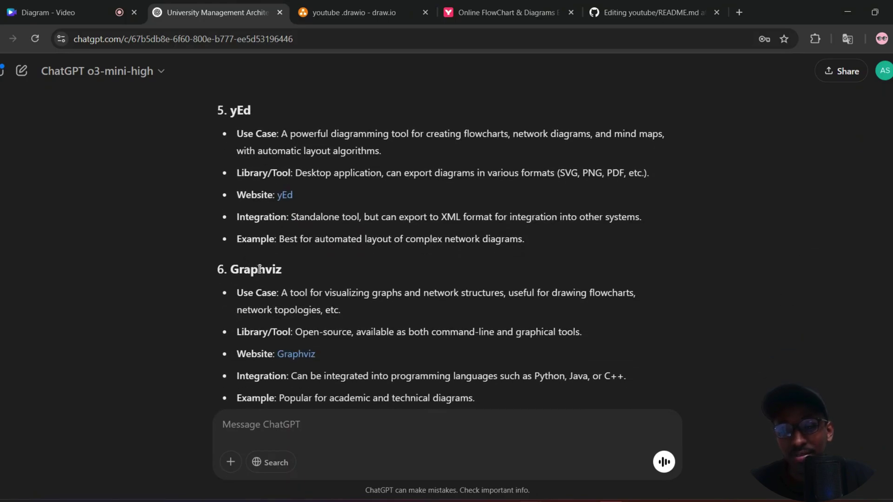
scroll(261, 270, down, 2)
scroll(261, 270, down, 4)
scroll(255, 280, down, 8)
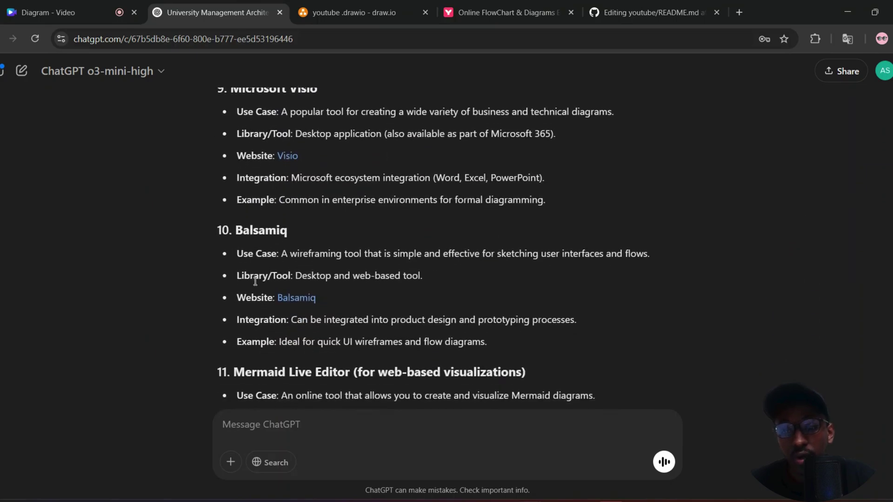
scroll(255, 281, down, 2)
scroll(254, 281, down, 5)
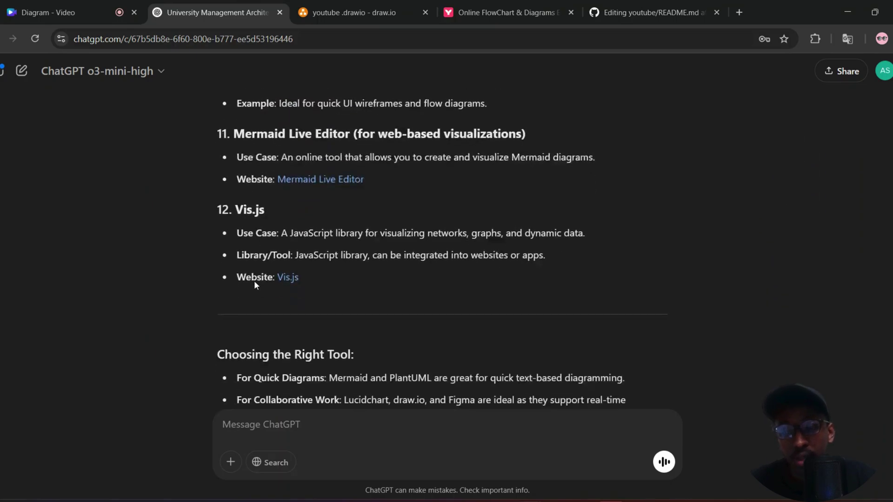
scroll(254, 281, down, 1)
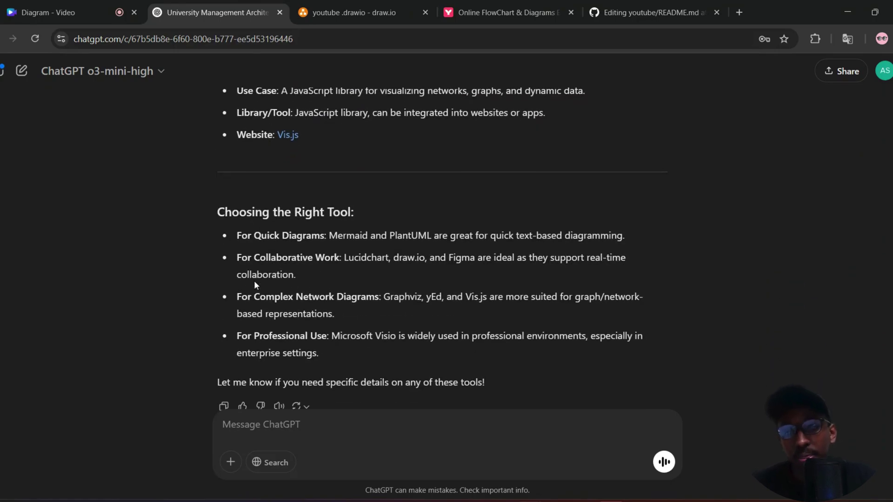
scroll(254, 280, up, 5)
scroll(254, 281, up, 1)
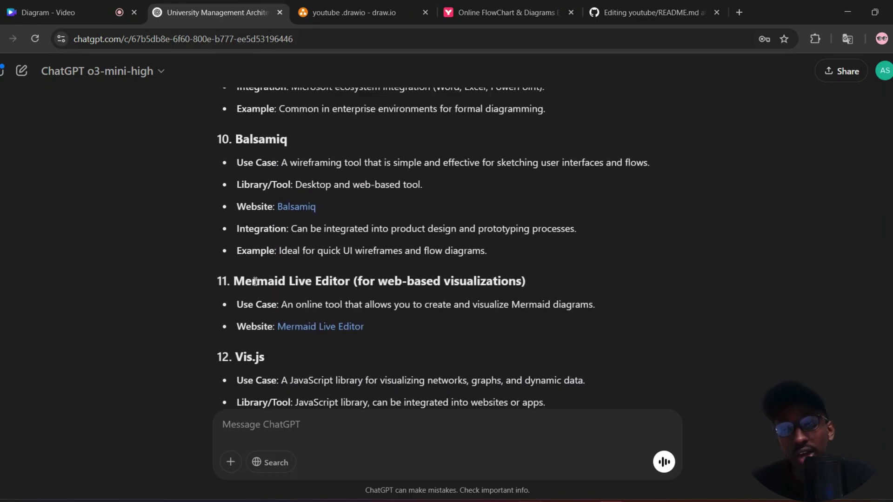
scroll(254, 281, up, 3)
scroll(255, 281, up, 1)
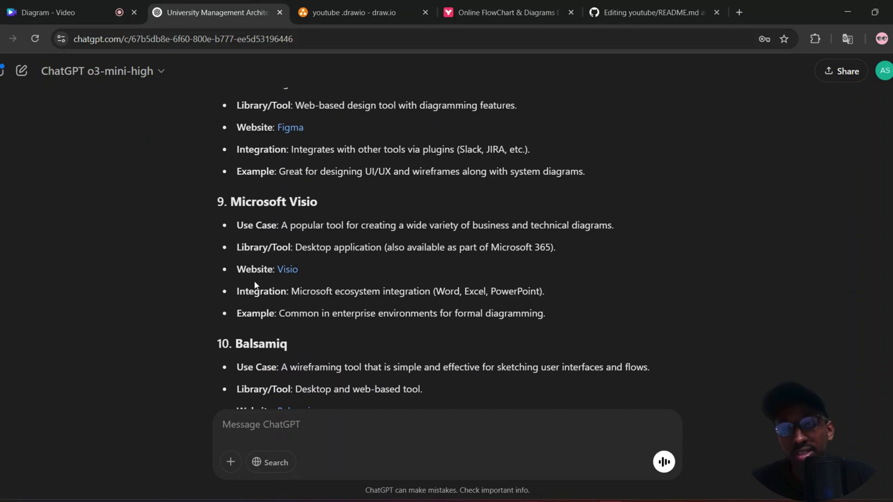